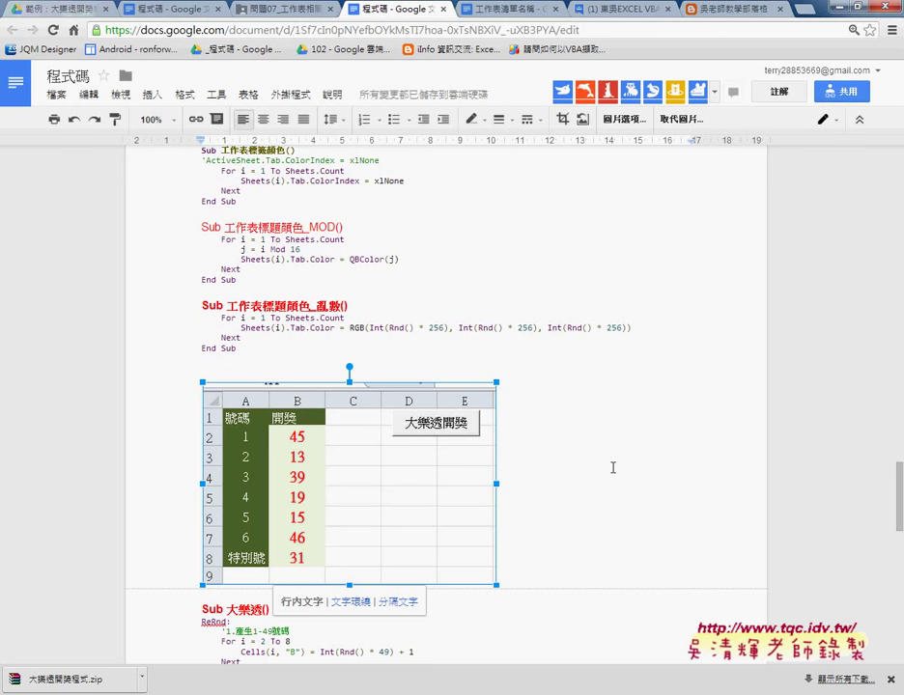
Scroll down through the macro code and click into the code text.
scroll(592, 434, "down", 2)
scroll(592, 434, "down", 2)
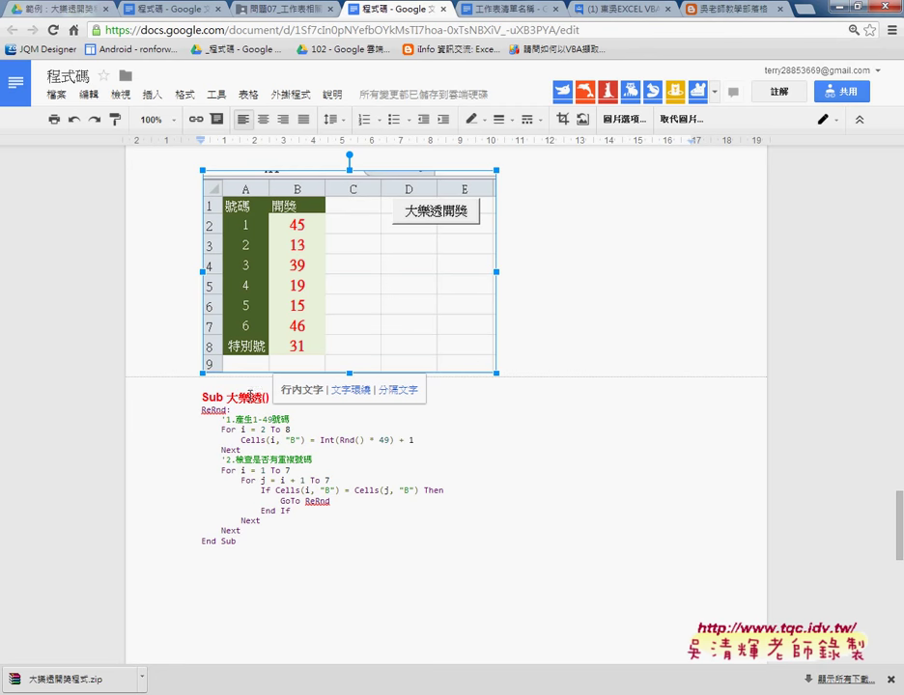
left_click(264, 429)
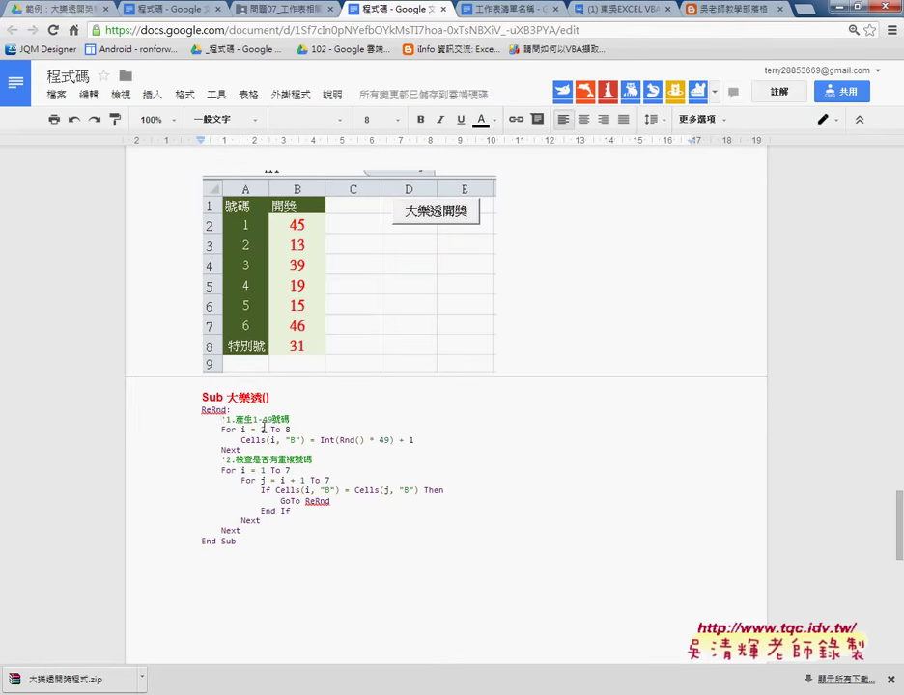
Open the Drive folder 其他補充範例(84) > 02_進階 > 範例：大樂透開獎程式, then minimize Chrome.
left_click(285, 9)
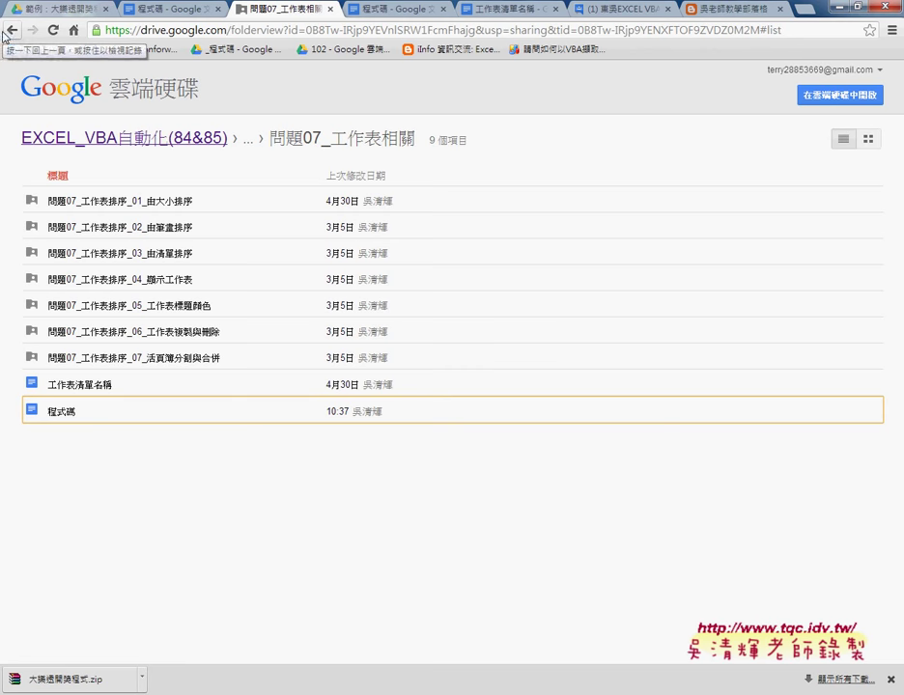
left_click(5, 33)
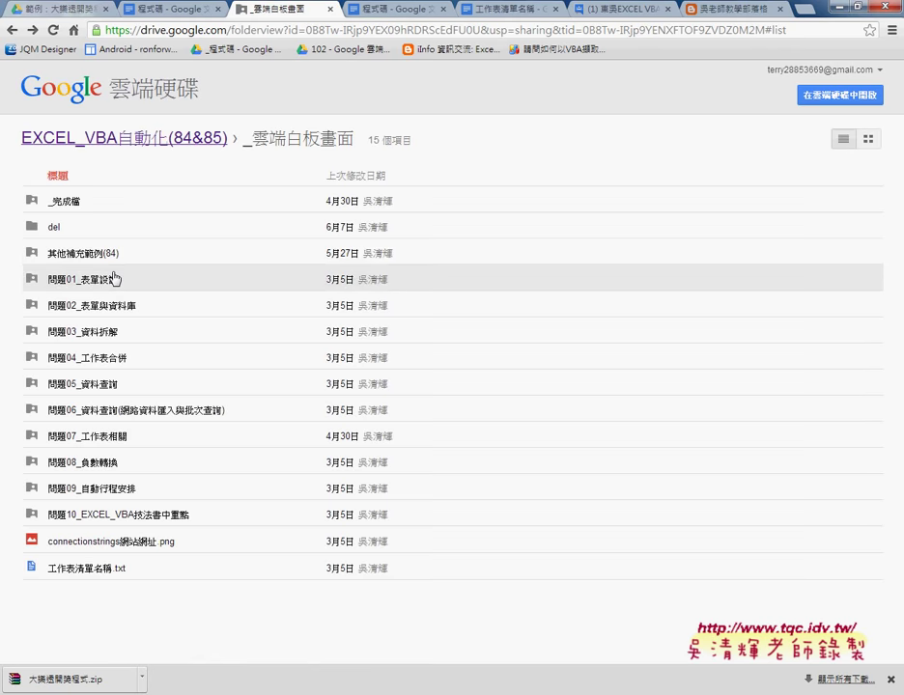
left_click(105, 254)
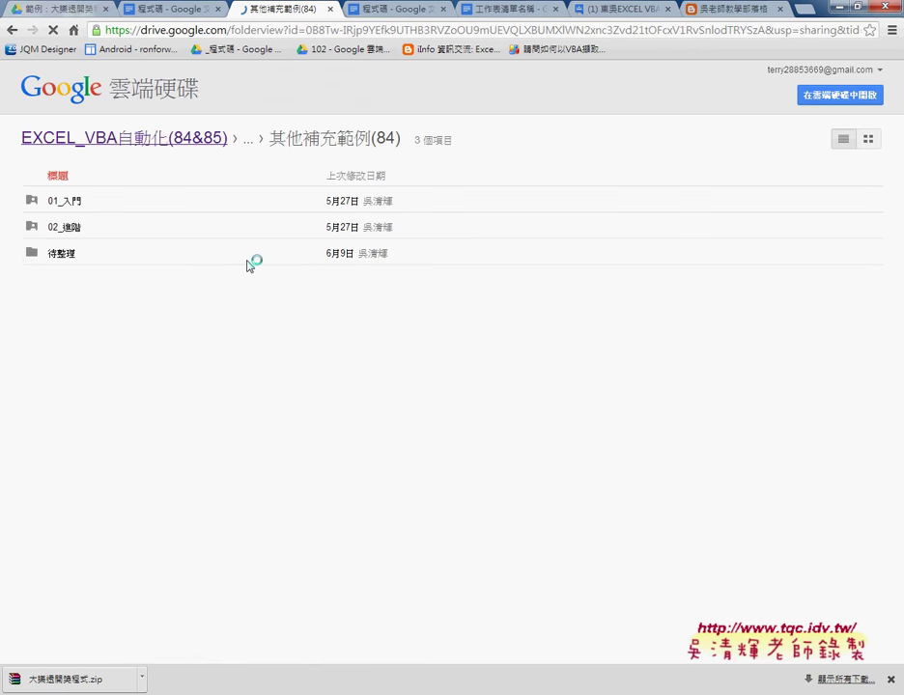
left_click(70, 228)
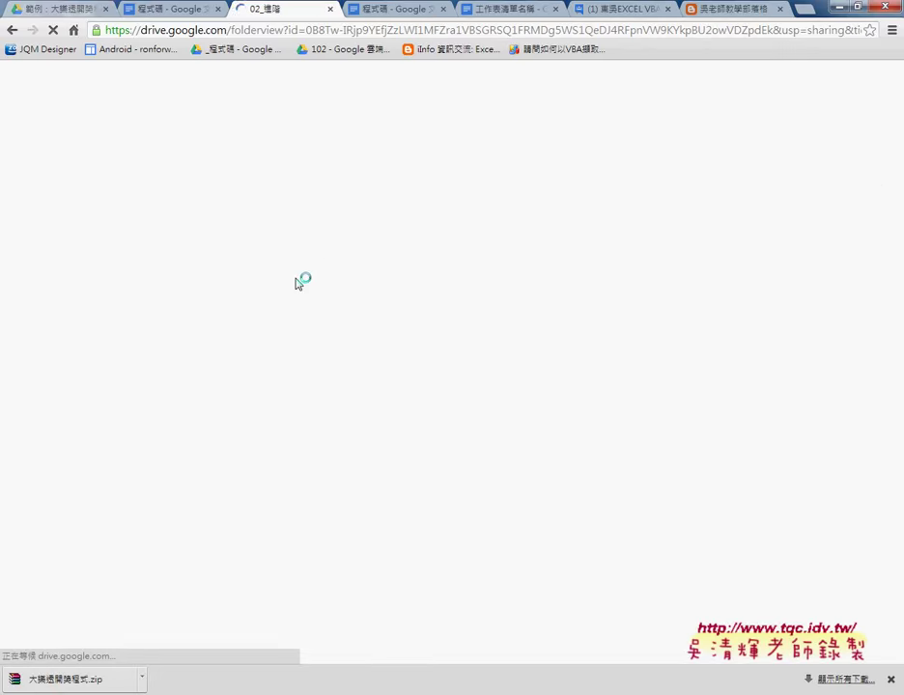
left_click(129, 258)
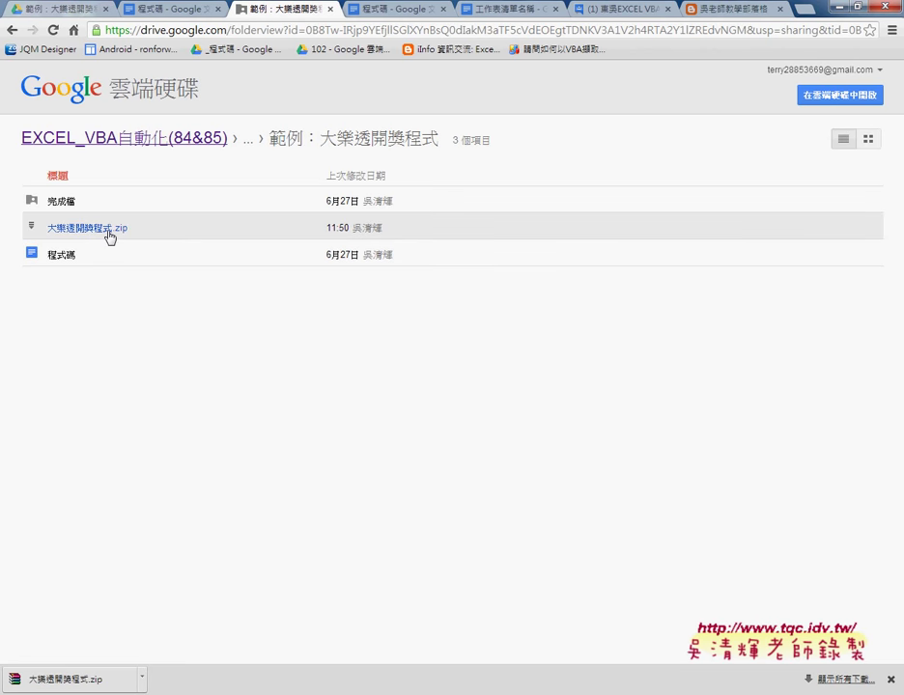
left_click(837, 8)
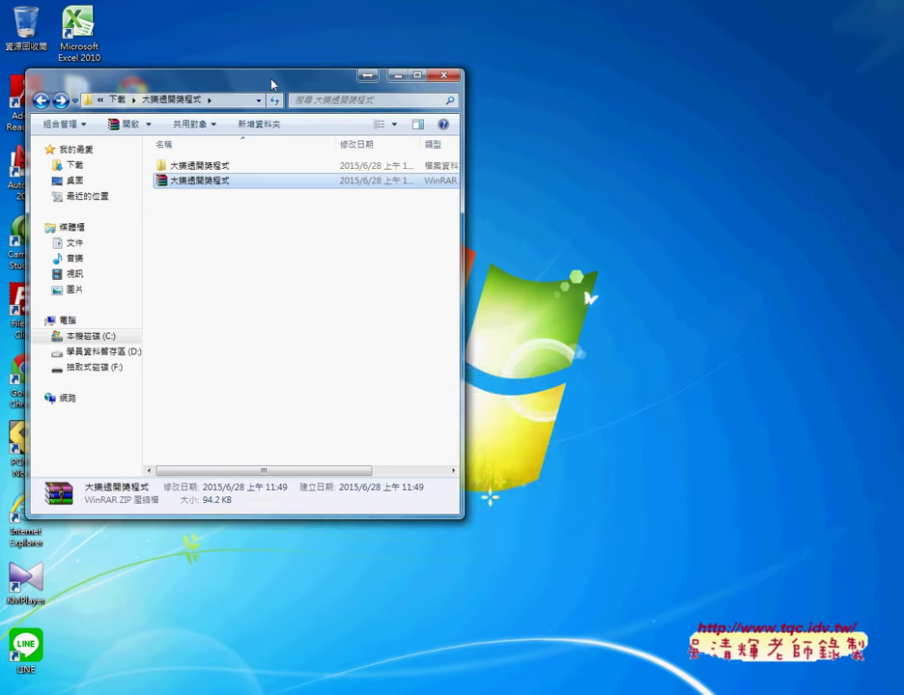
Open the extracted 大樂透開獎程式 folder and select the lottery workbook below the ball images.
left_click_drag(271, 86, 498, 104)
left_click(428, 185)
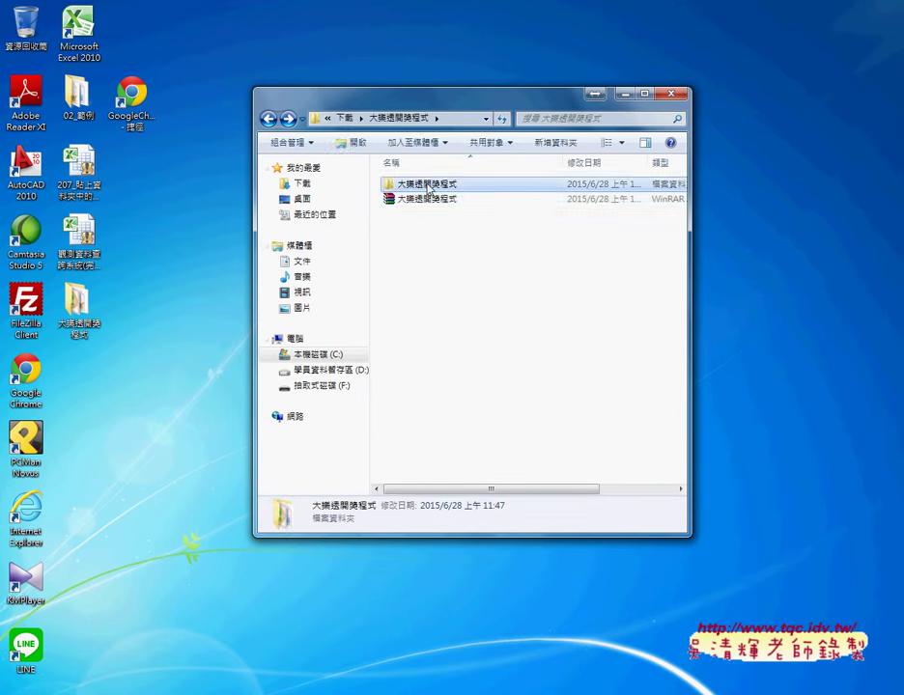
double_click(428, 184)
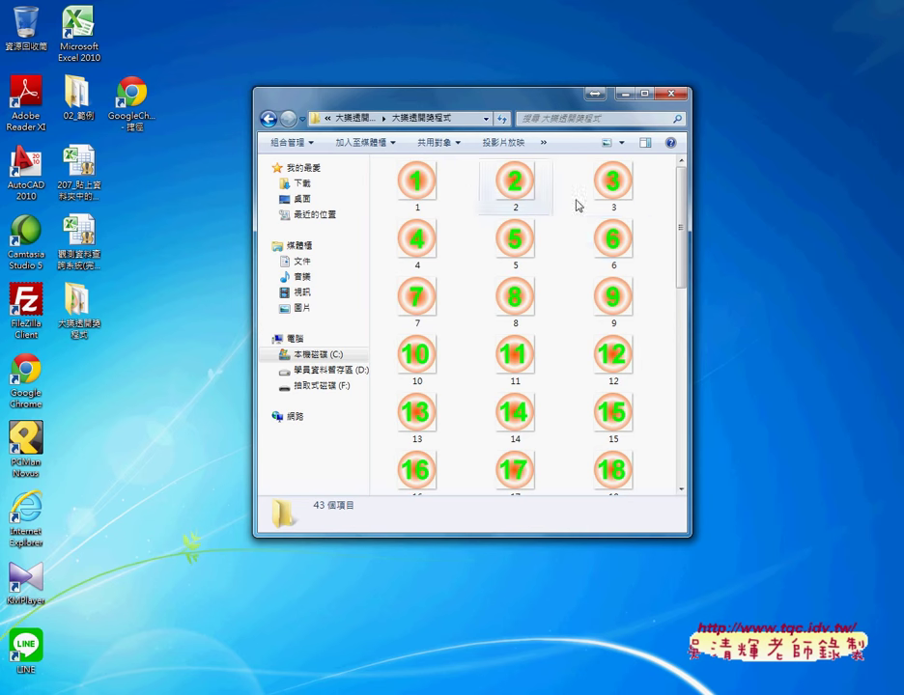
left_click_drag(681, 232, 682, 440)
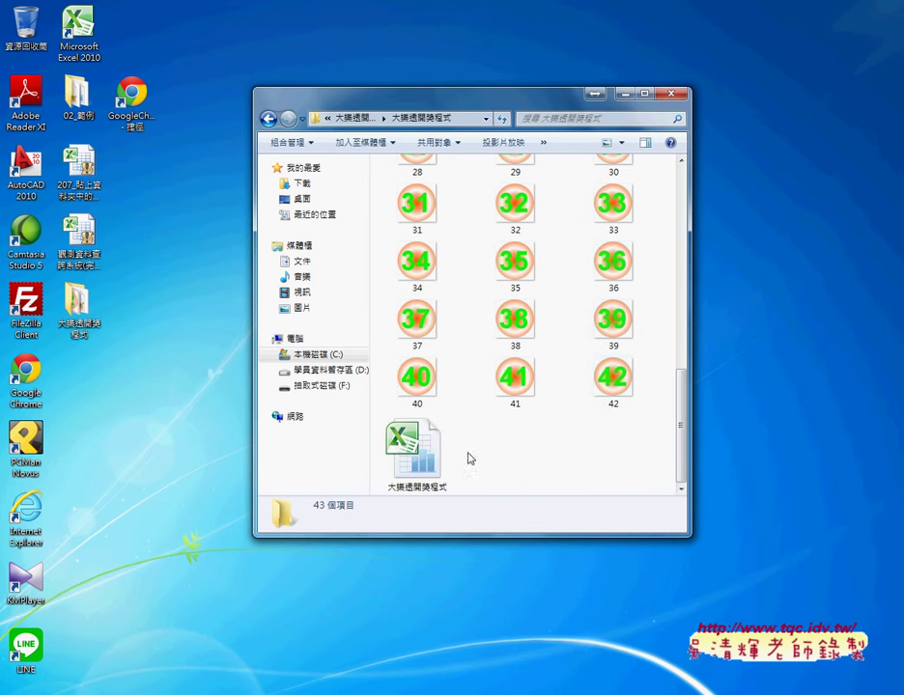
left_click(419, 461)
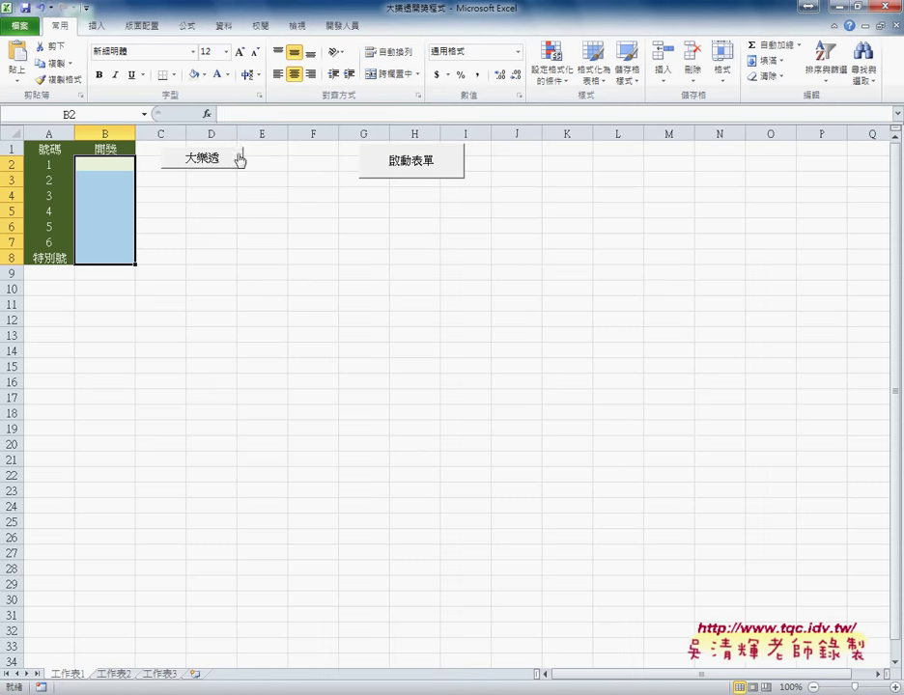
Draw lottery numbers into B2:B8 (34, 1, 29, 5, 6, 40, 14) and launch the lottery form.
left_click(235, 160)
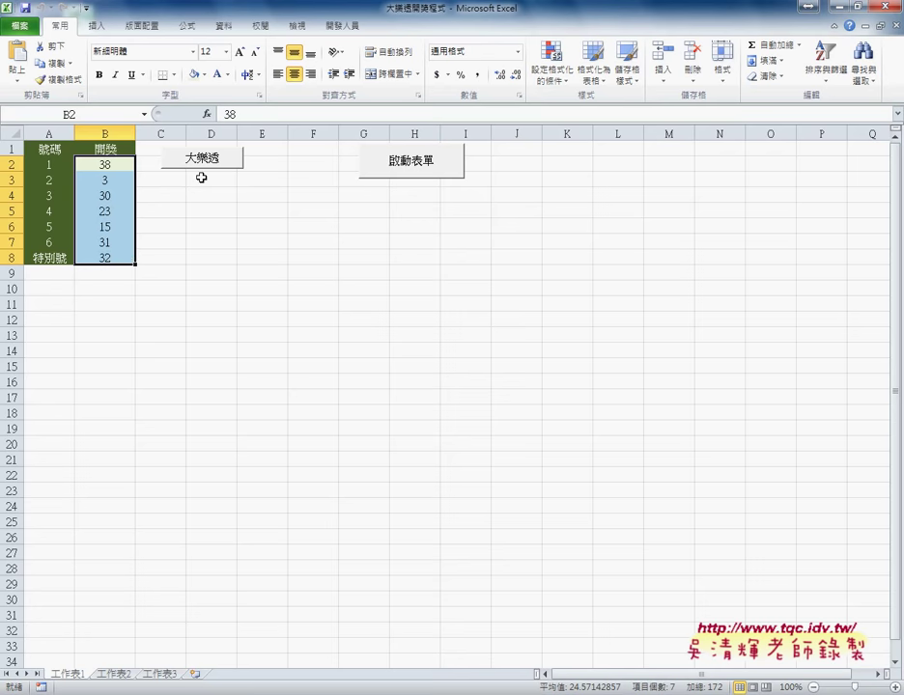
key("Delete")
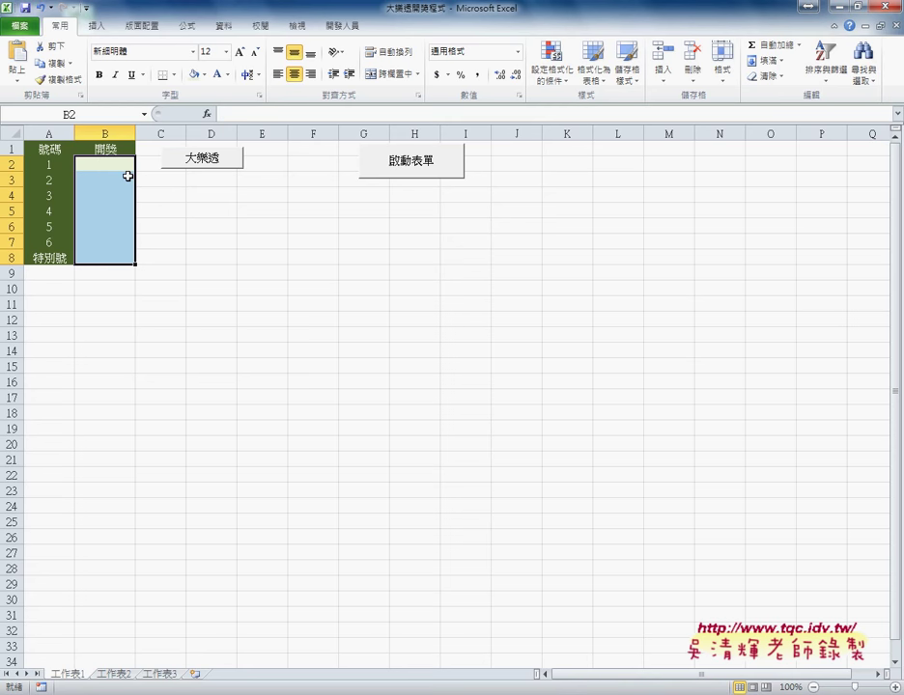
left_click(189, 165)
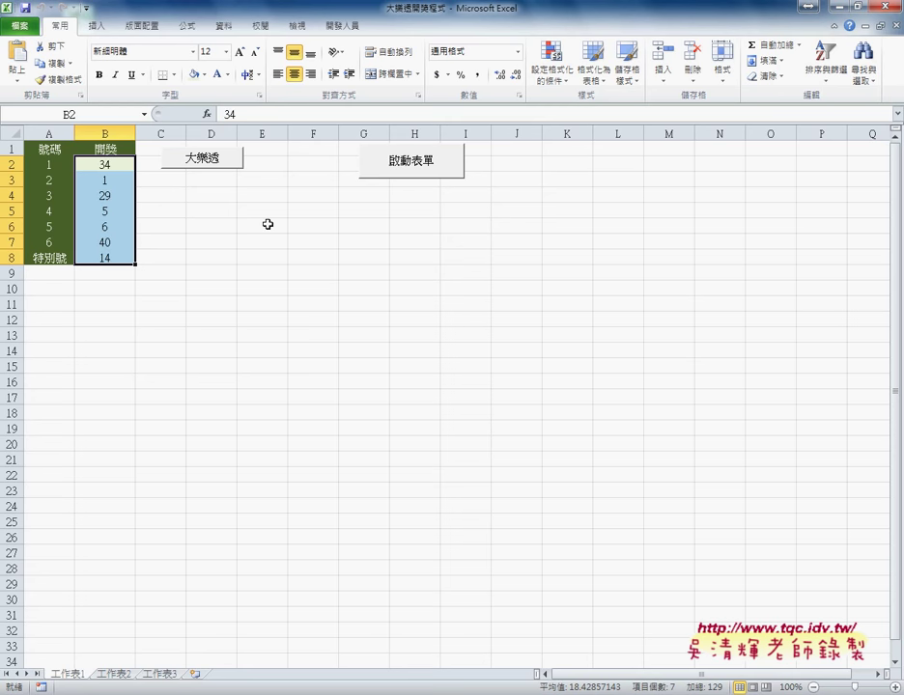
left_click(380, 170)
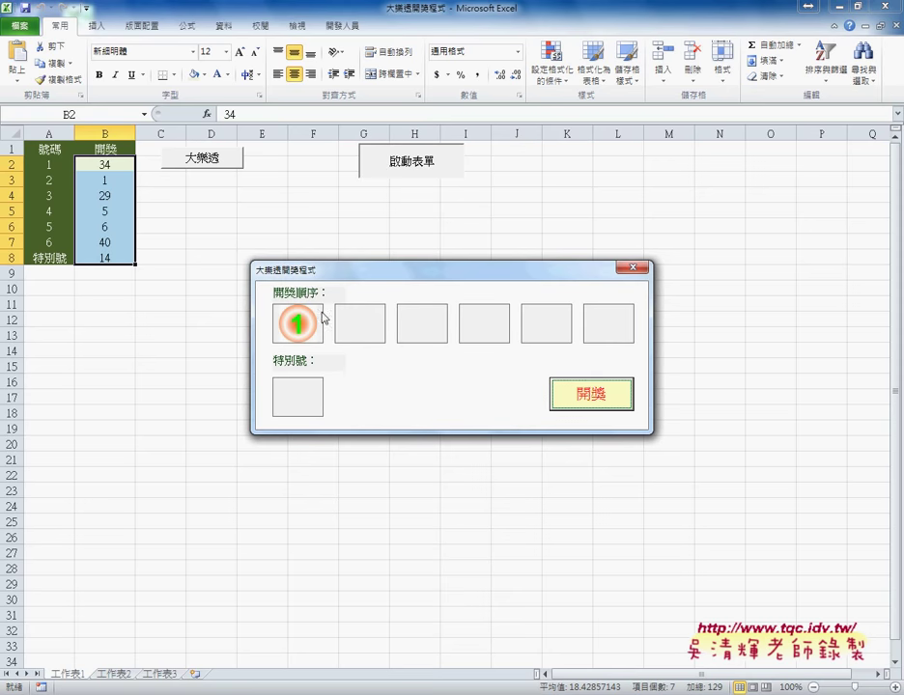
Run the form's 開獎 draw, debug error 424 at Image1.Picture, then reset to the lotto form design.
left_click(550, 394)
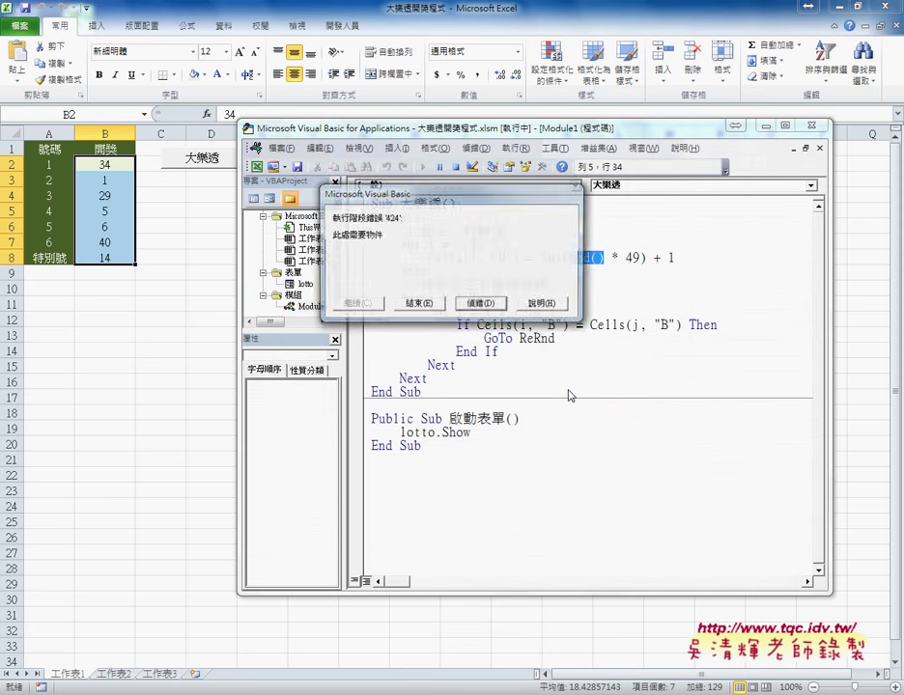
left_click(482, 305)
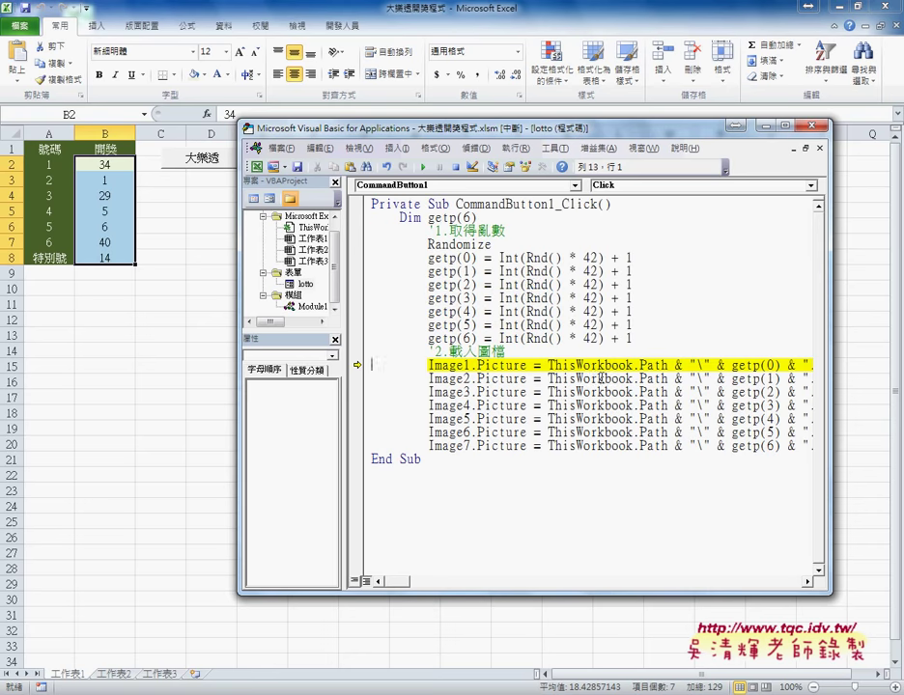
left_click(542, 166)
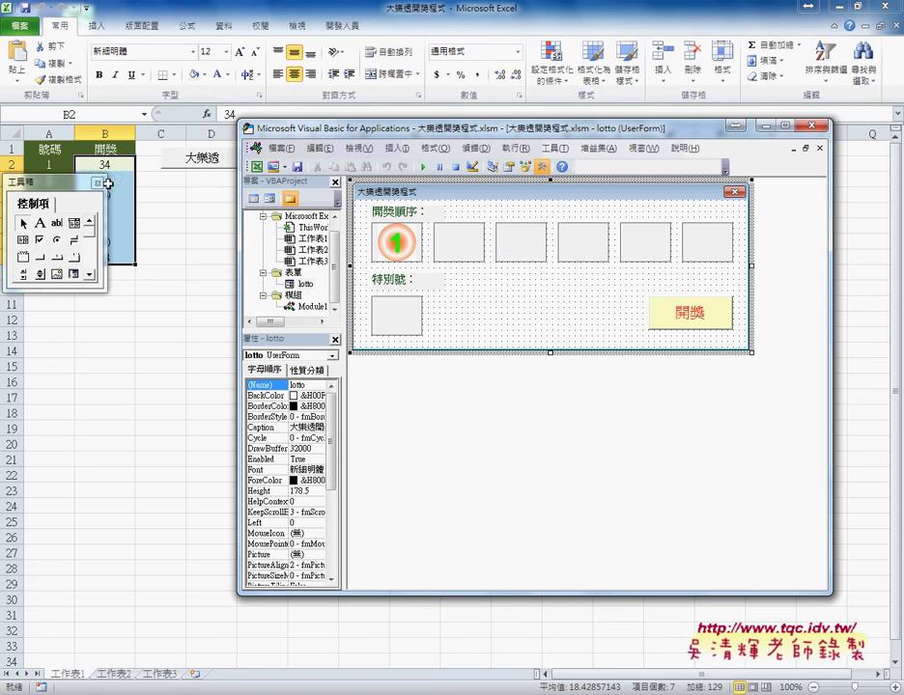
Move the Toolbox aside, return to the worksheet and select the drawn numbers in B2:B8.
left_click_drag(72, 188, 824, 193)
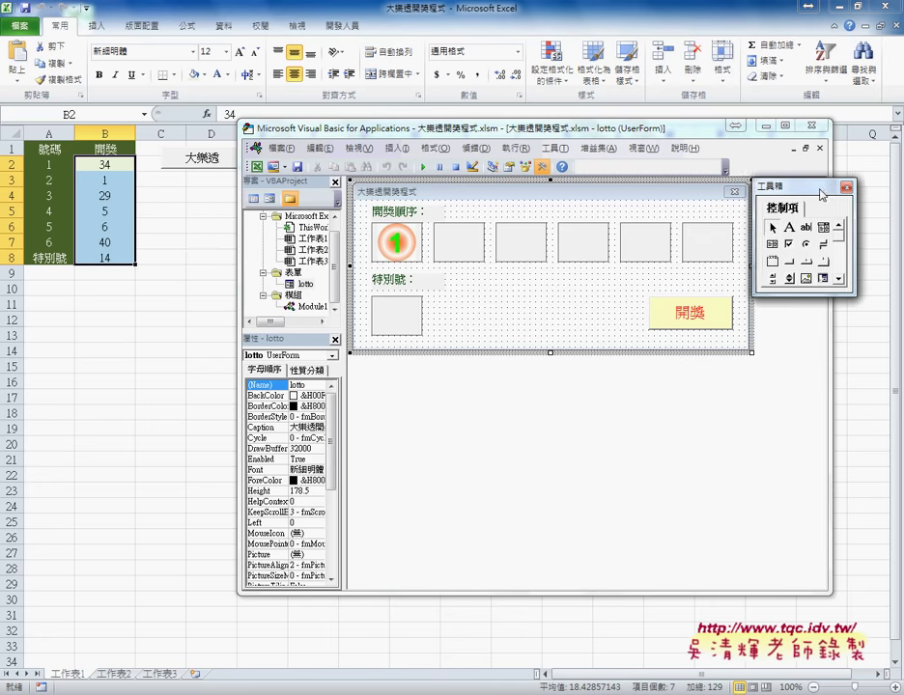
left_click(187, 253)
mouse_move(105, 164)
left_mouse_down()
mouse_move(115, 206)
mouse_move(111, 254)
left_mouse_up()
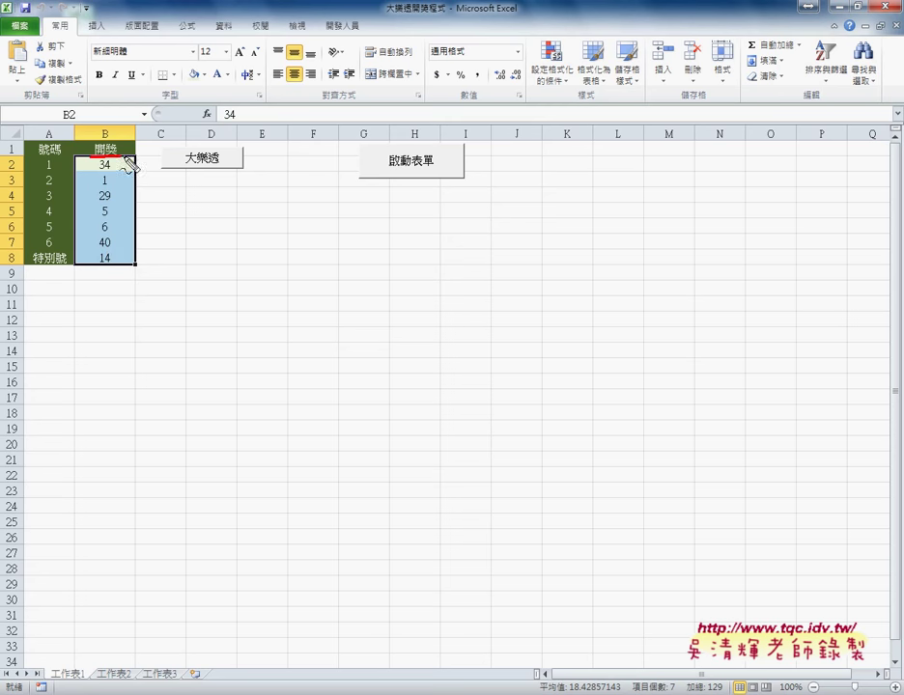
mouse_move(90, 154)
left_mouse_down()
mouse_move(130, 236)
mouse_move(111, 143)
left_mouse_up()
left_click(282, 694)
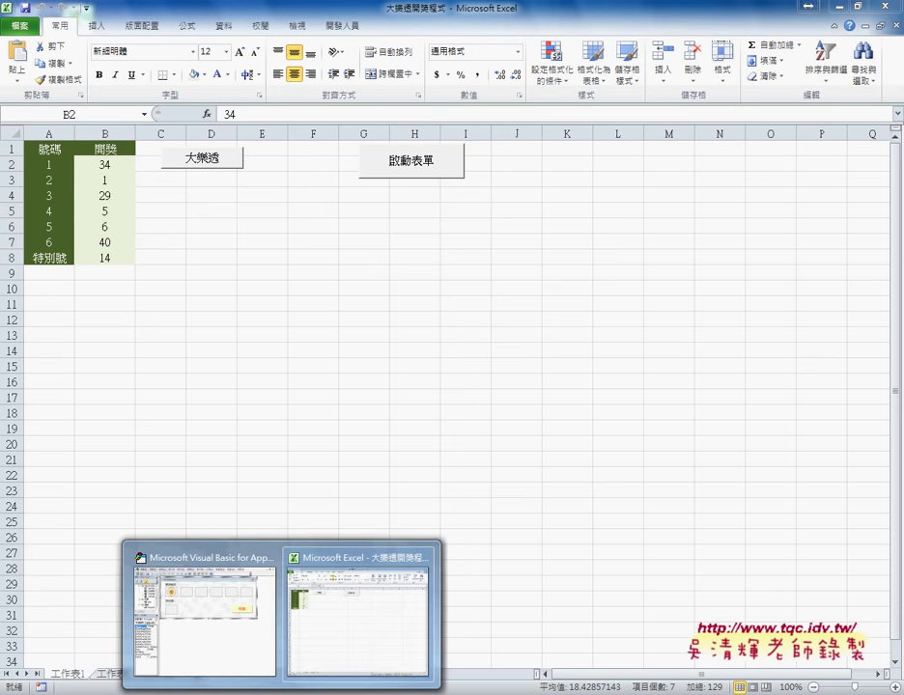
Open the 大樂透 button's assigned macro and highlight the '1.產生1-49號碼 comment.
right_click(221, 162)
left_click(278, 278)
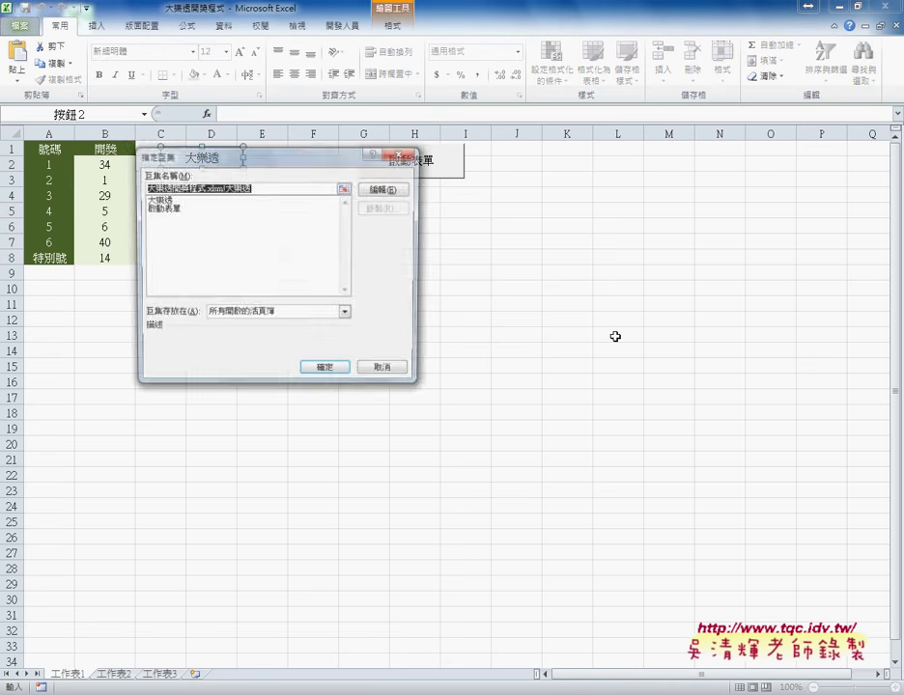
left_click(383, 190)
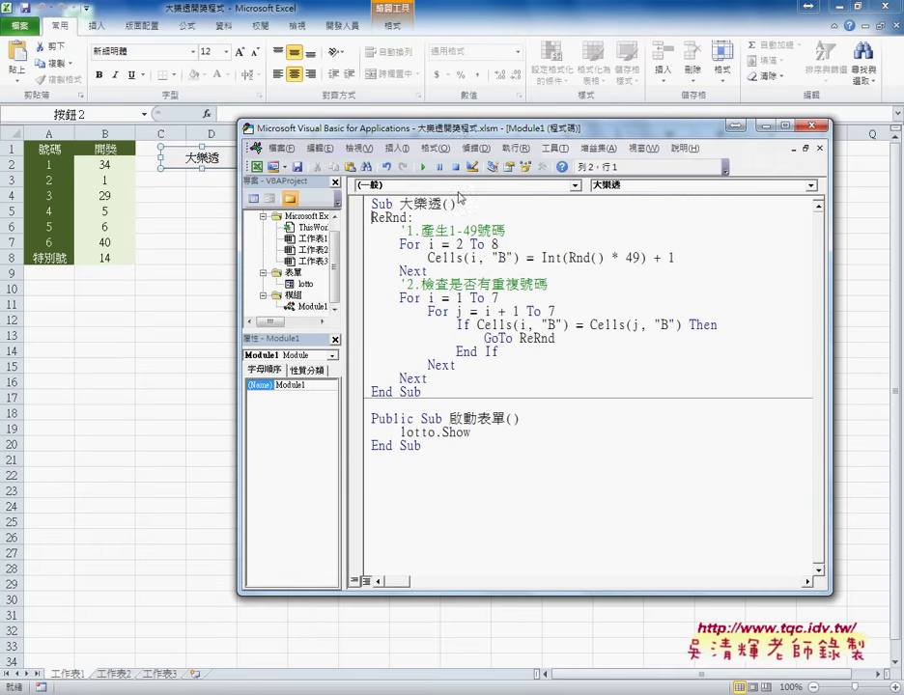
left_click_drag(367, 131, 241, 125)
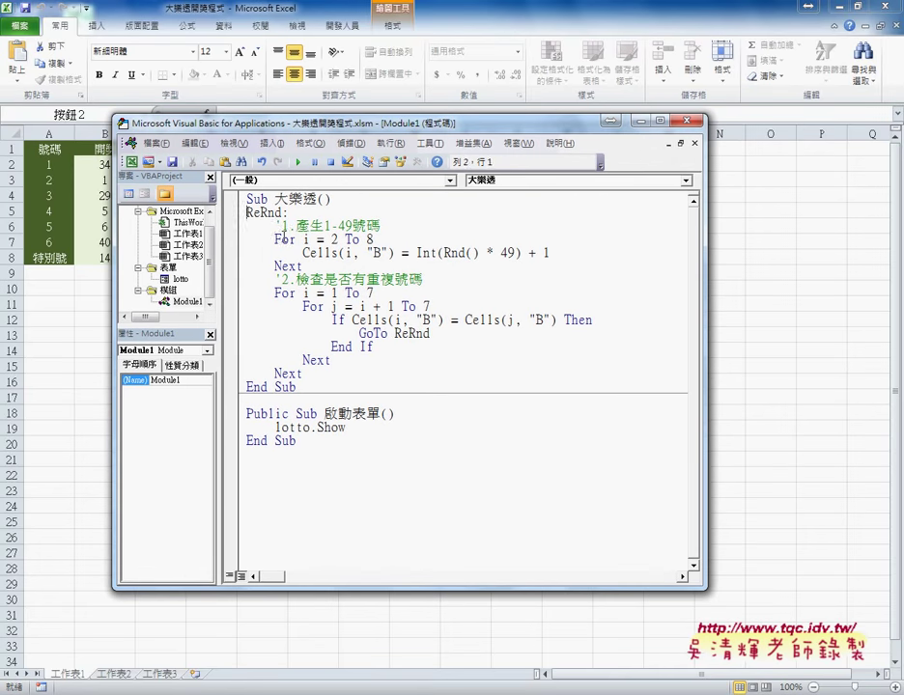
left_click_drag(274, 225, 385, 225)
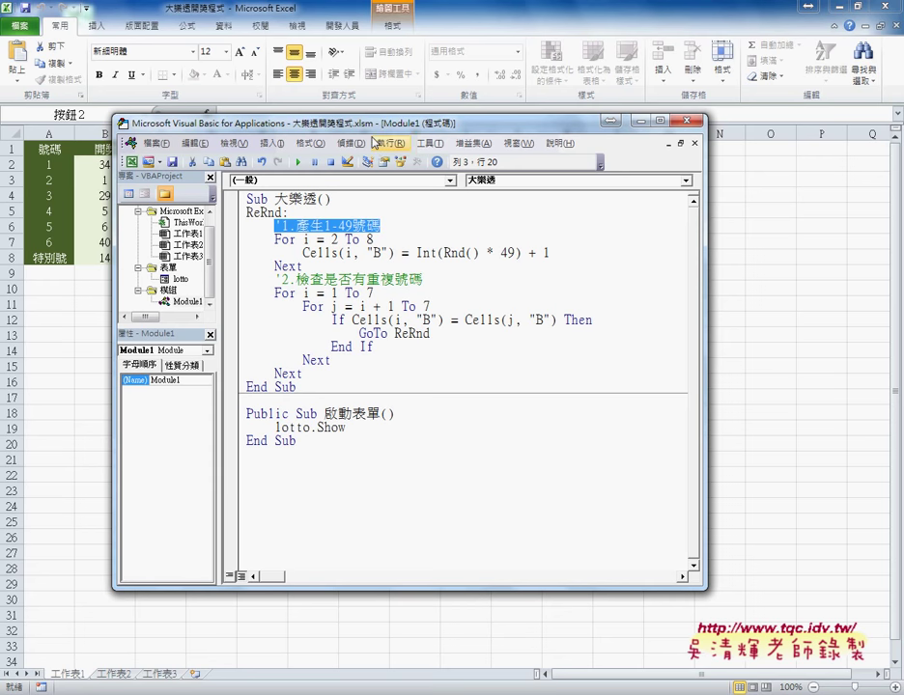
Walk through the random-number loop For i = 2 To 8 in the macro code.
left_click_drag(377, 132, 439, 122)
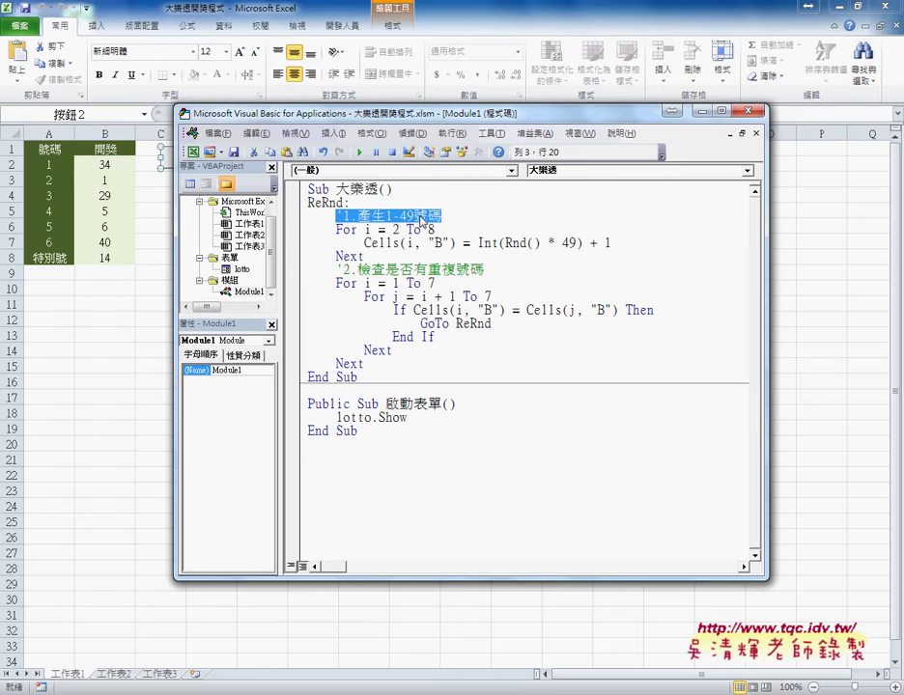
left_click(416, 232)
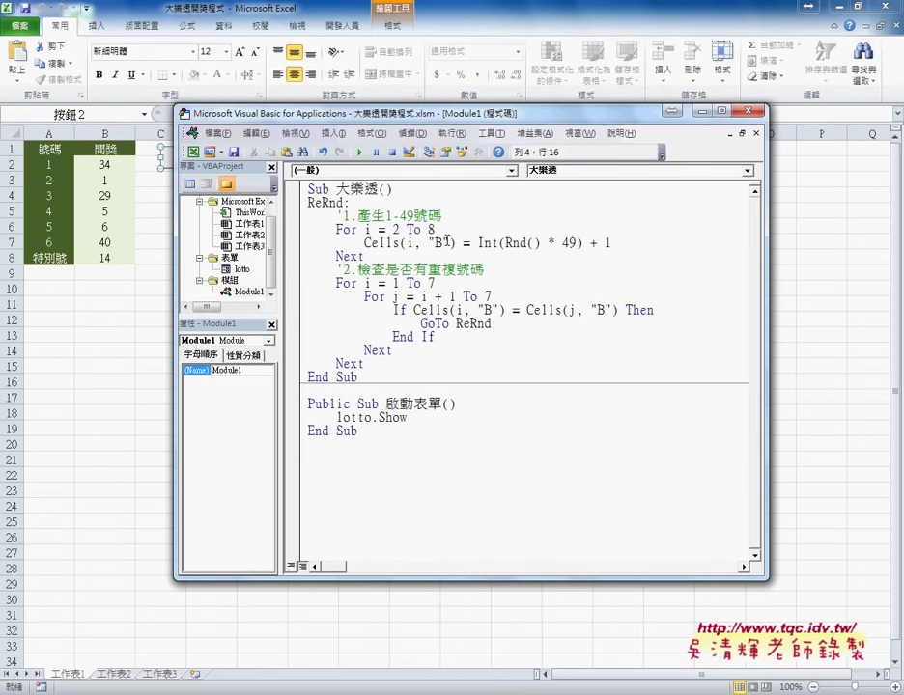
left_click(417, 243)
double_click(349, 256)
left_click_drag(366, 256, 308, 230)
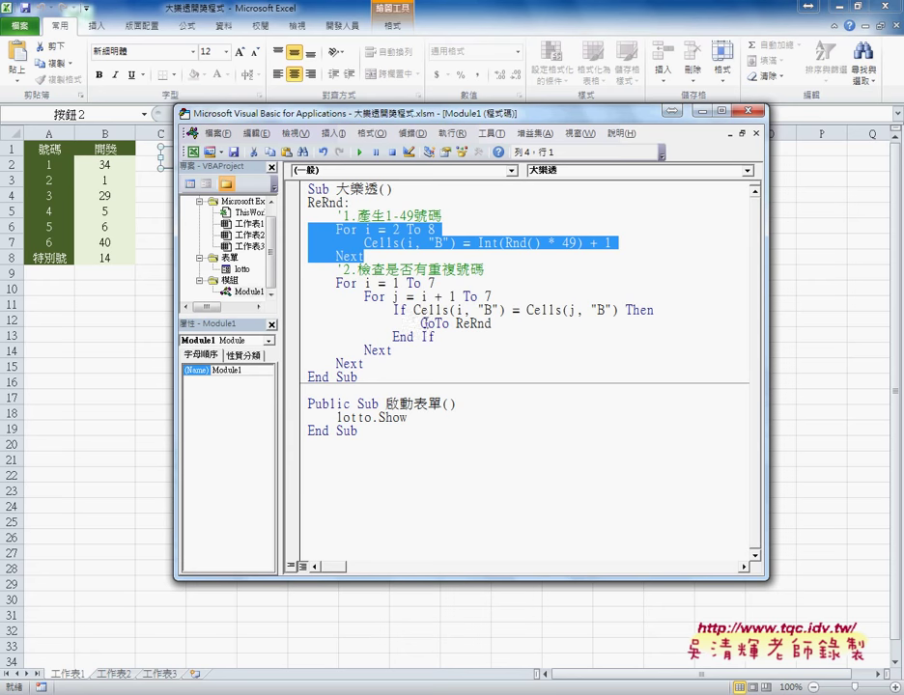
Mark how GoTo ReRnd jumps back to the ReRnd label, then breakpoint For i = 1 To 7.
double_click(470, 324)
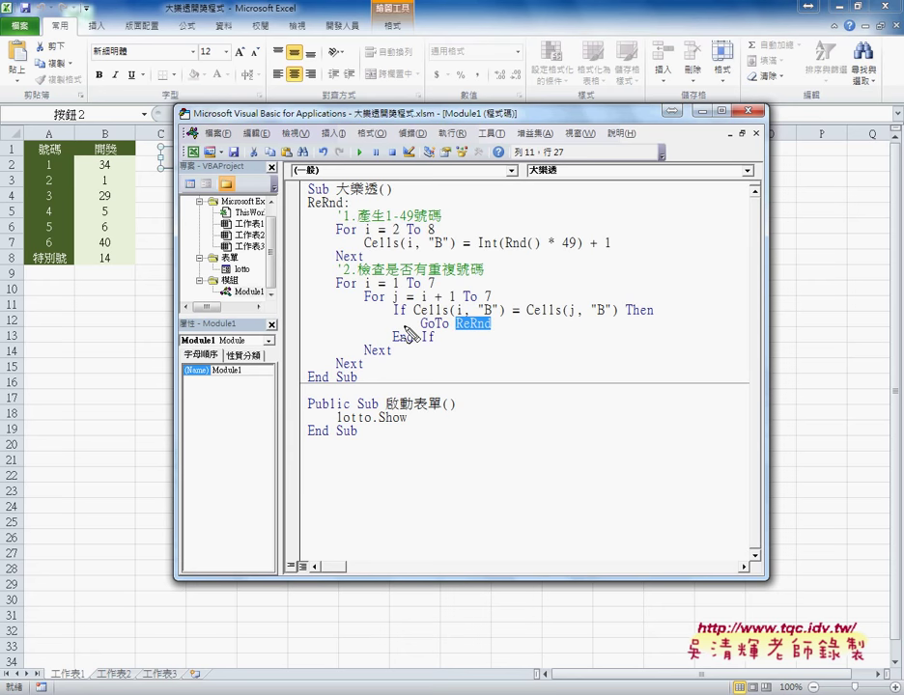
left_click_drag(458, 329, 489, 331)
left_click_drag(422, 336, 444, 336)
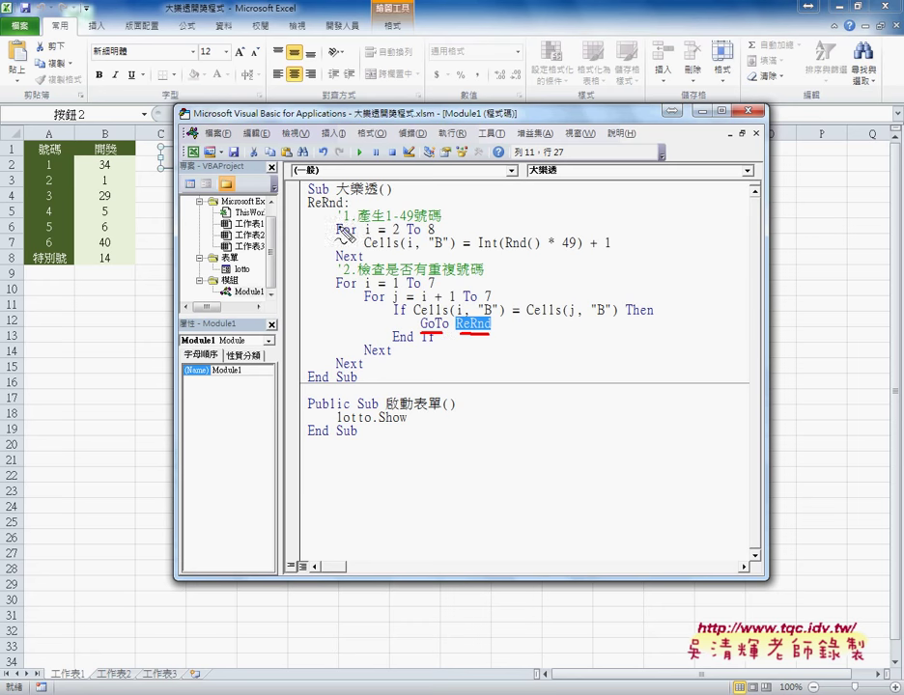
left_click_drag(343, 204, 345, 210)
left_click_drag(488, 332, 500, 327)
mouse_move(407, 326)
left_mouse_down()
mouse_move(271, 309)
mouse_move(296, 209)
left_mouse_up()
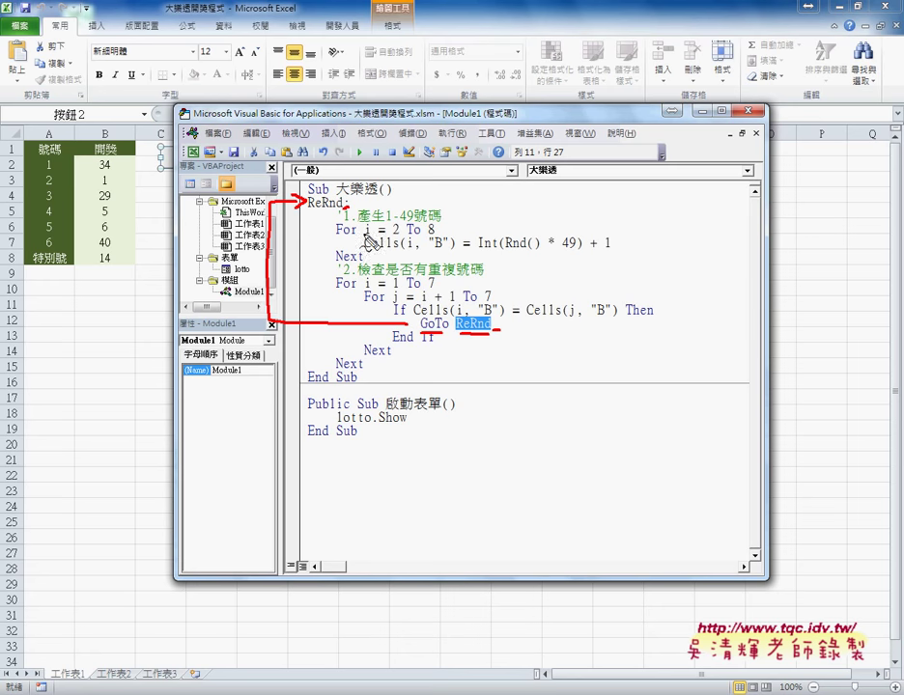
key("Escape")
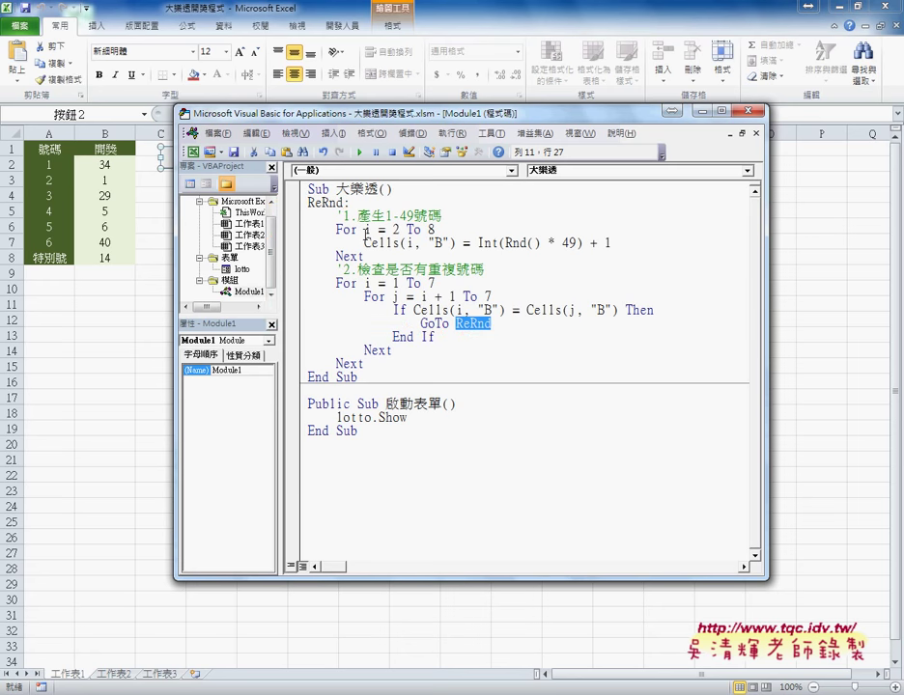
left_click(293, 283)
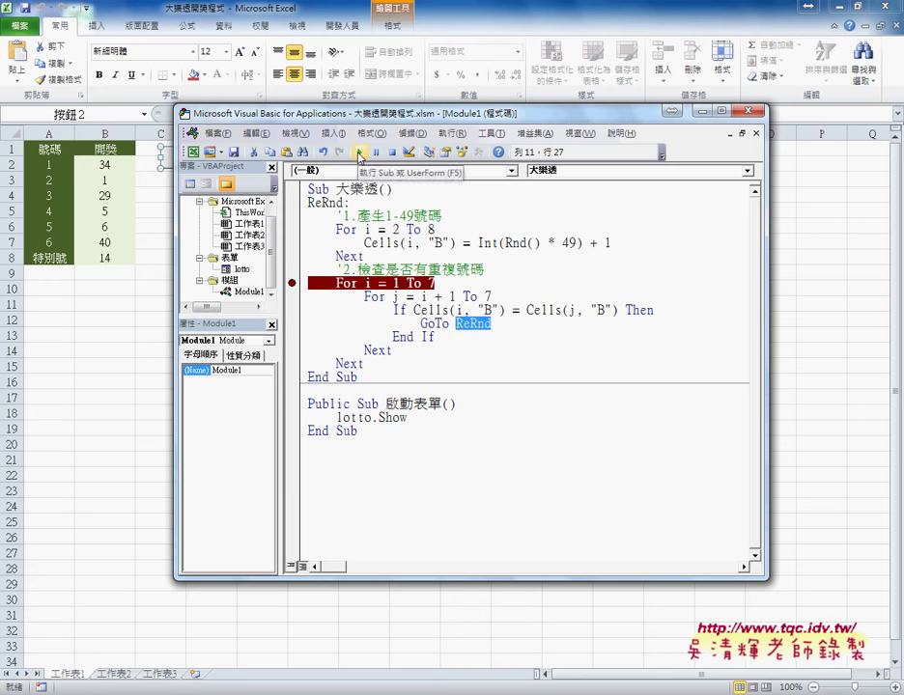
Run to the breakpoint and inspect i, j and the loop bounds 1 To 7.
left_click(359, 153)
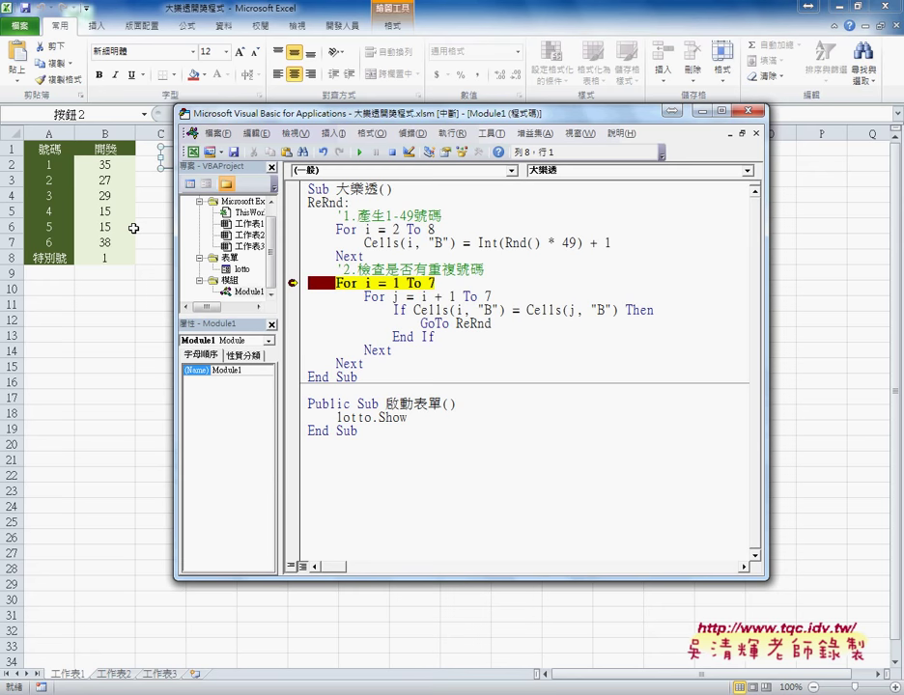
double_click(368, 283)
double_click(395, 296)
left_click(396, 283)
double_click(430, 283)
Step with F8 through the inner For j = i + 1 loop and comparison to End If.
key("F8")
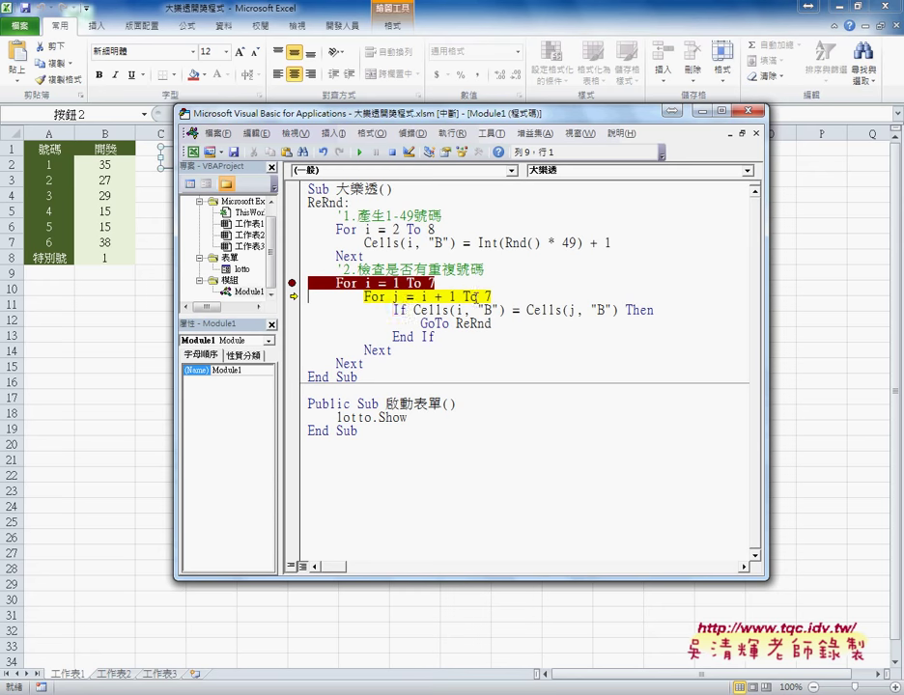
key("F8")
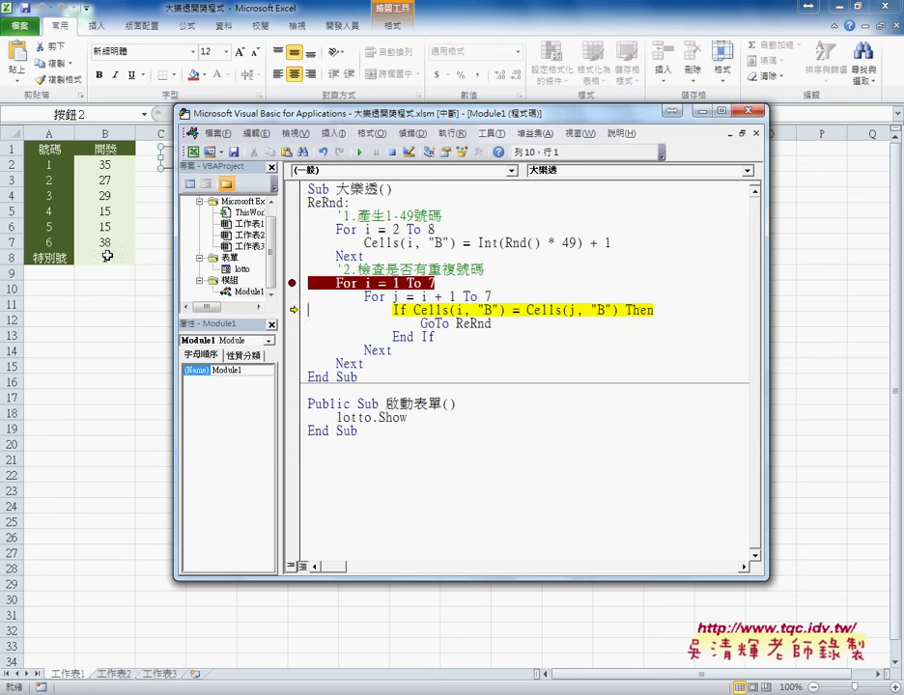
left_click_drag(419, 296, 455, 296)
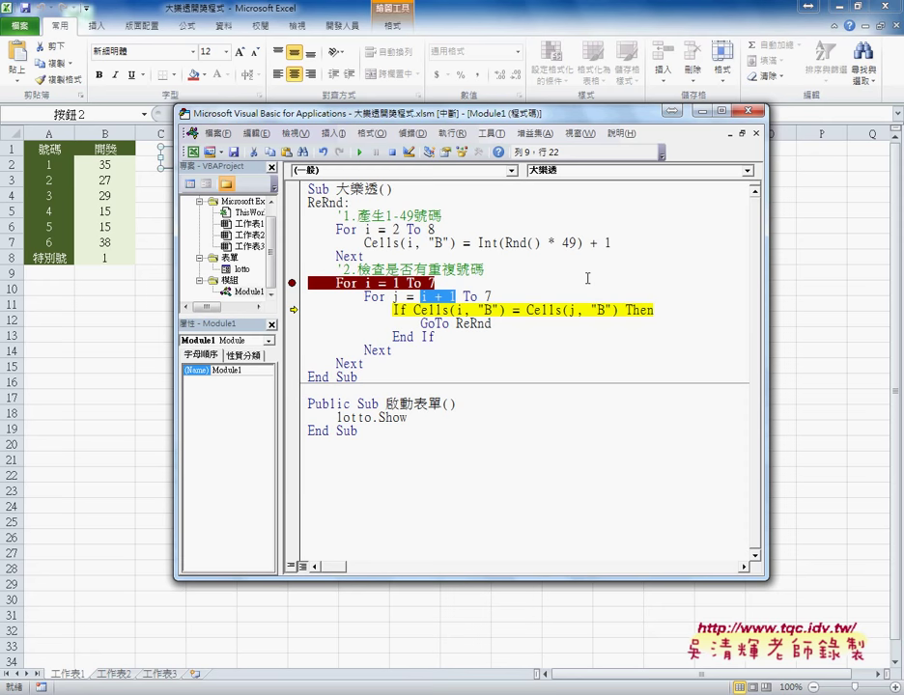
key("F8")
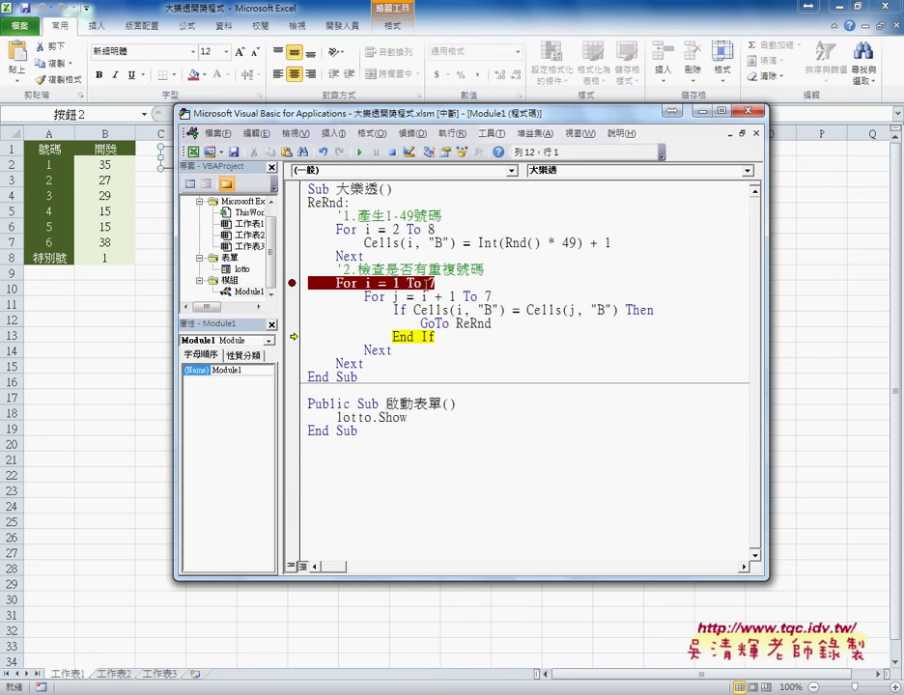
Change the loops to For i = 2 To 8 and For j = i + 1 To 8, then reset execution to the inner loop.
double_click(395, 283)
type("2")
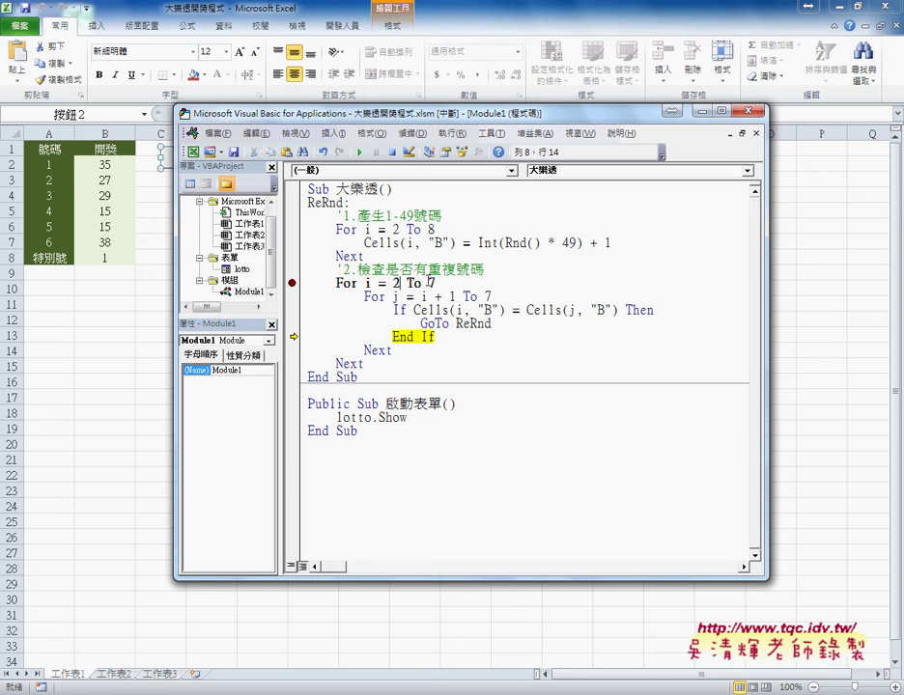
double_click(430, 283)
type("8")
left_click(485, 295)
double_click(488, 297)
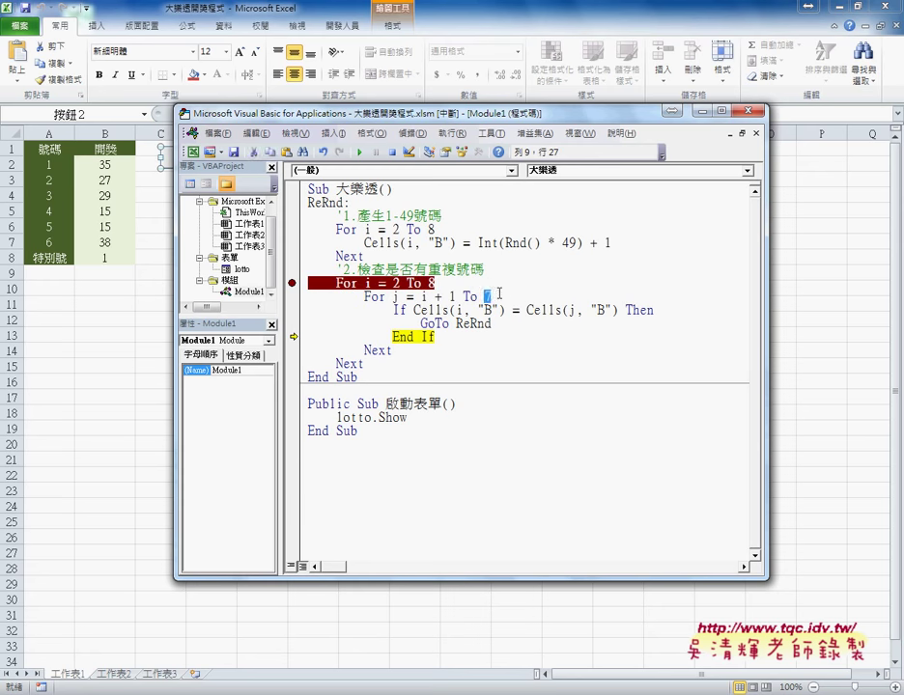
type("8")
left_click_drag(293, 337, 293, 297)
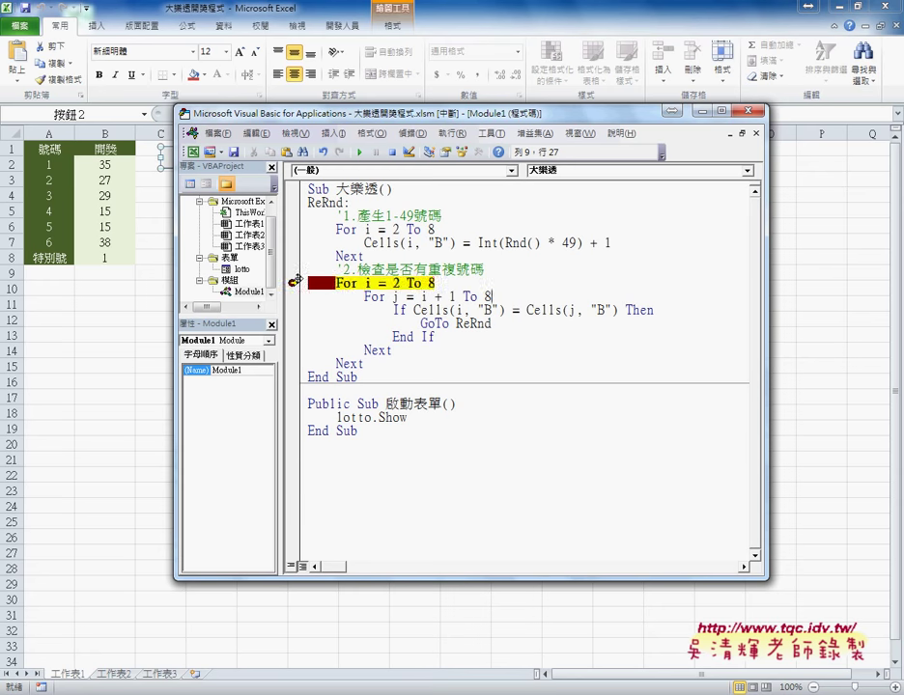
Step with F8 through the inner loop's duplicate comparison and Next line.
key("F8")
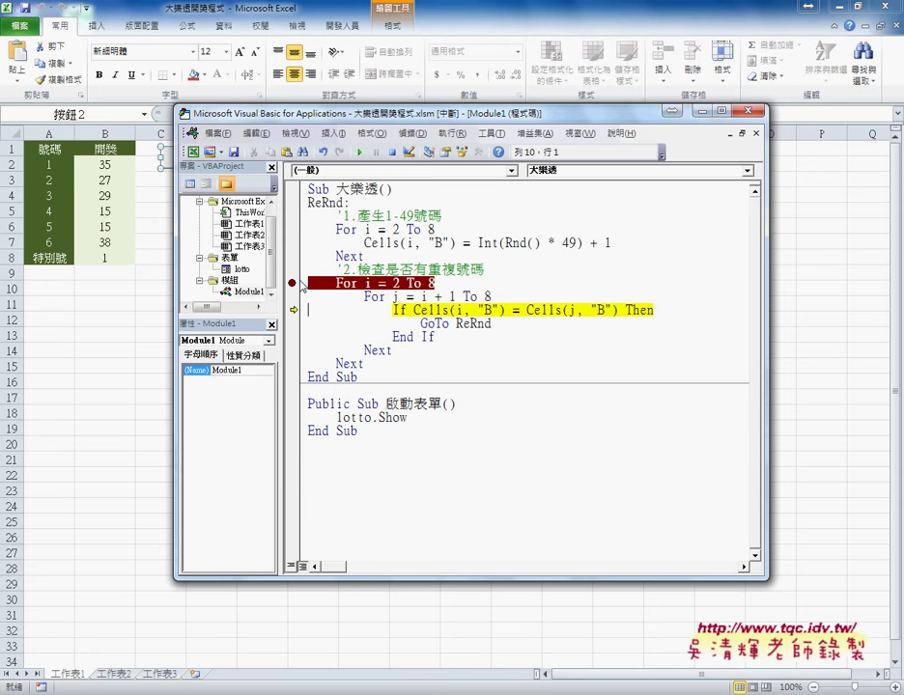
key("F8")
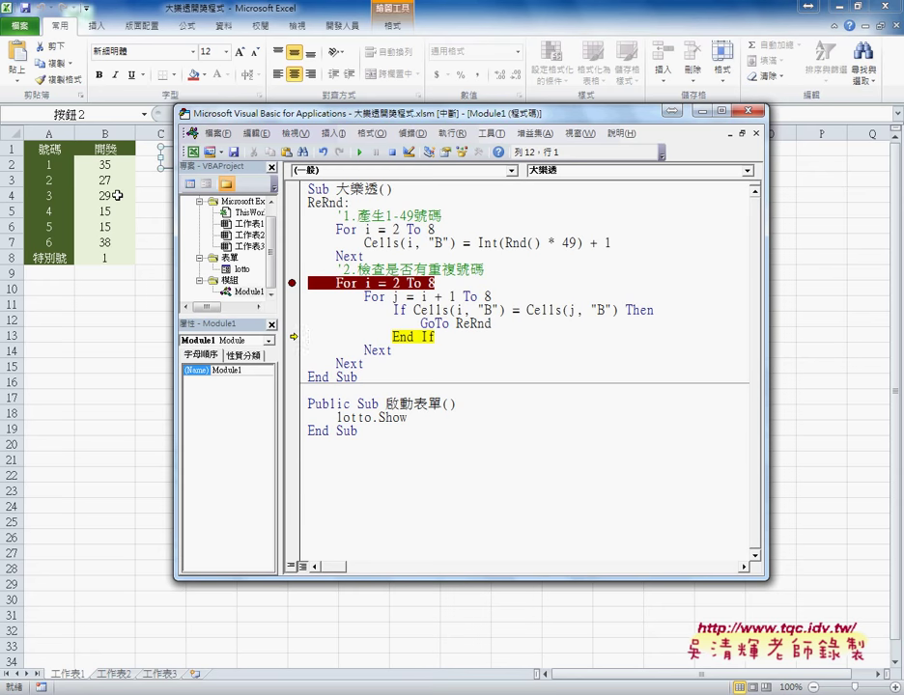
key("F8")
key("F8")
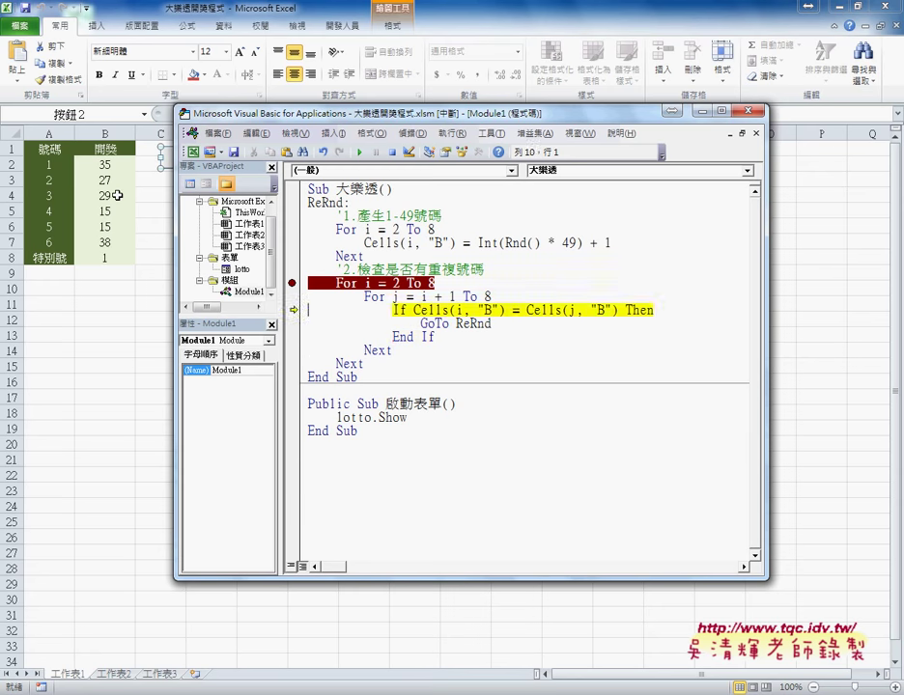
key("F8")
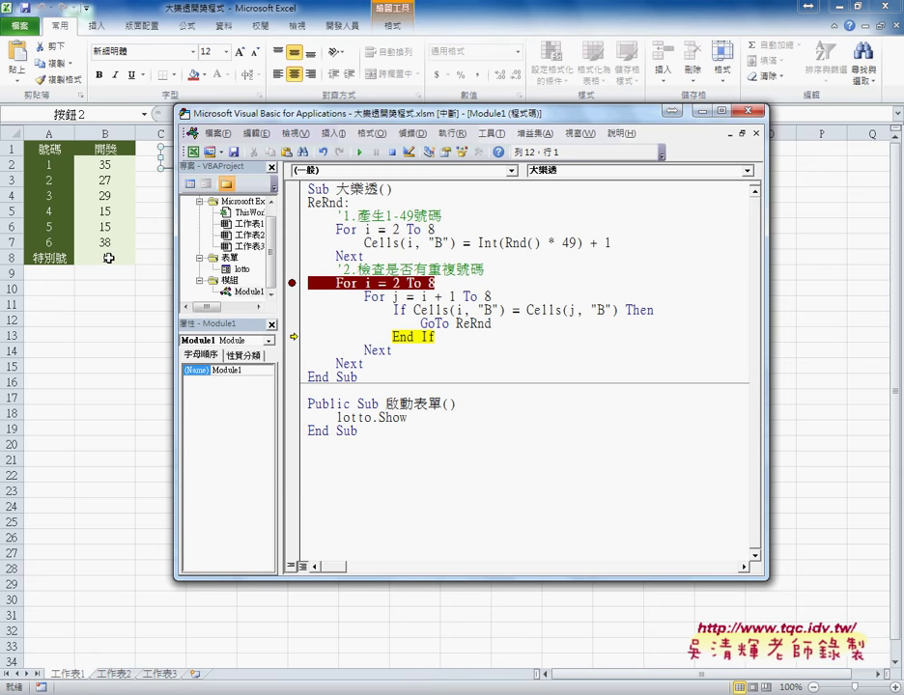
key("F8")
key("F8")
key("F8")
key("F8")
key("F8")
key("F8")
Breakpoint GoTo ReRnd, run until the repeated 15 is caught, inspect j, and step back to ReRnd.
left_click(293, 324)
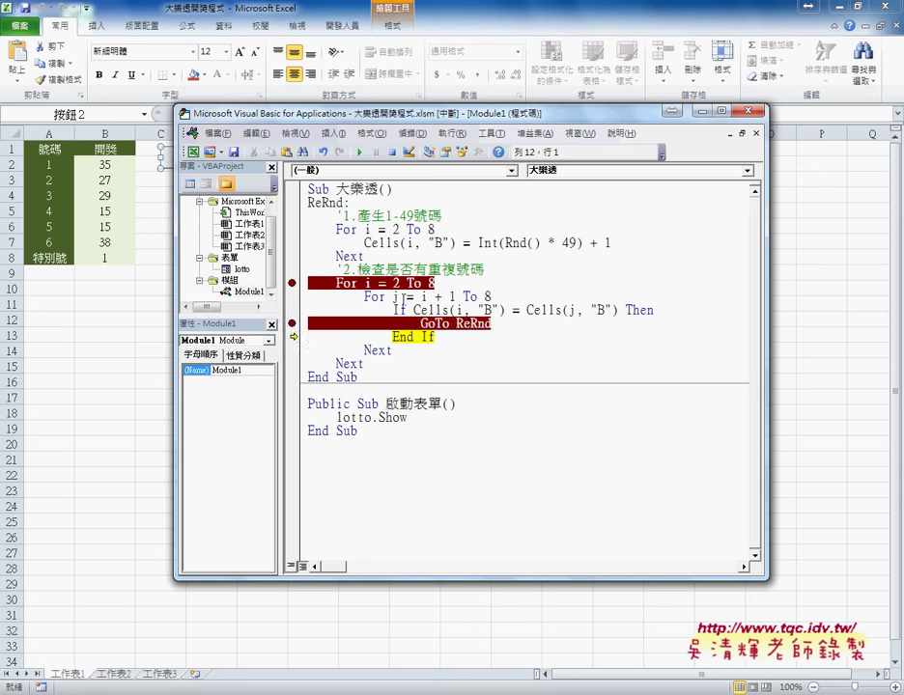
left_click(359, 153)
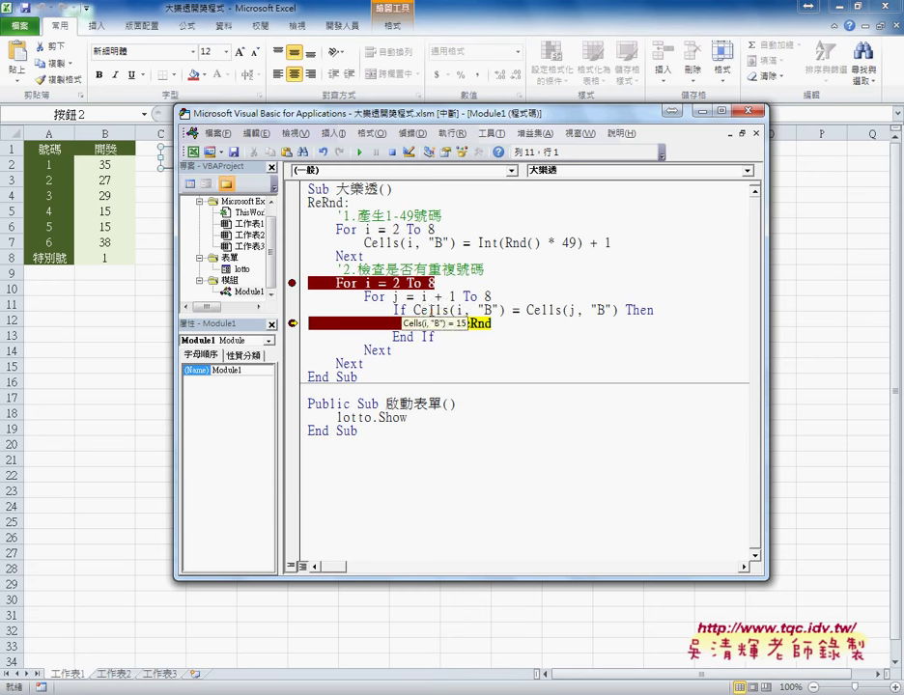
left_click(568, 310)
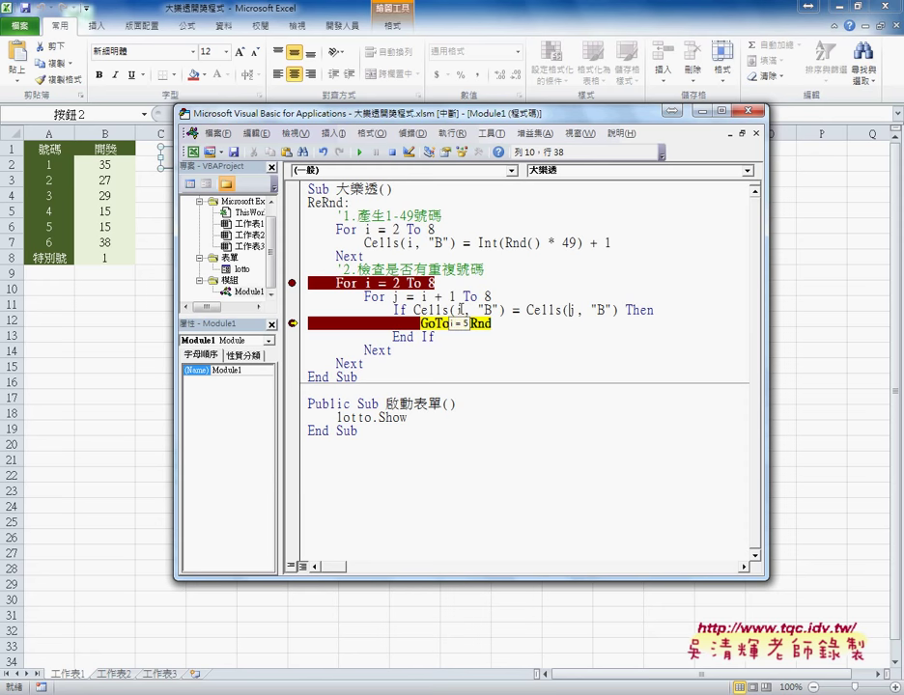
mouse_move(572, 310)
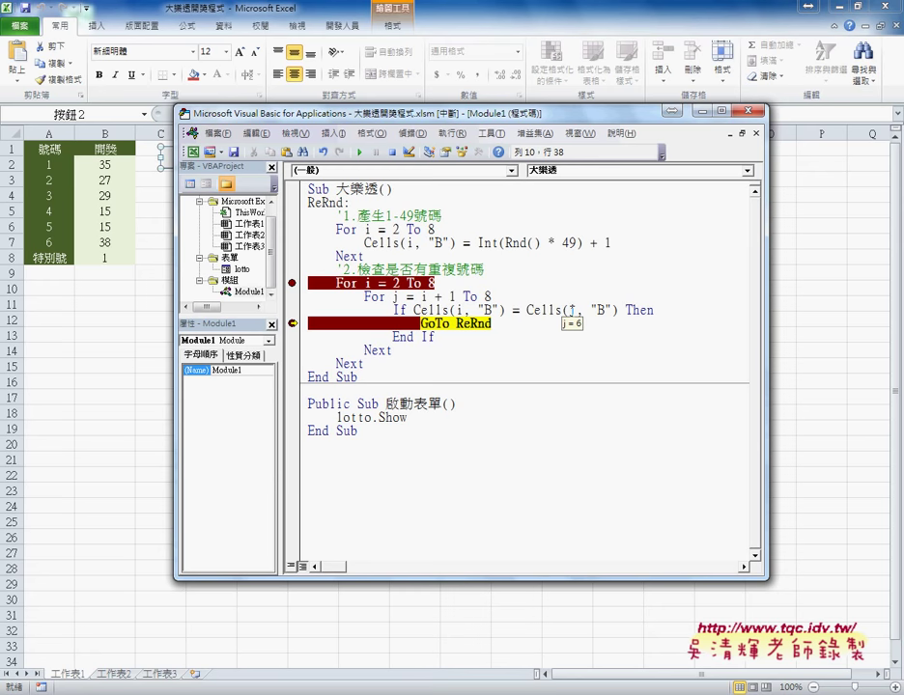
key("F8")
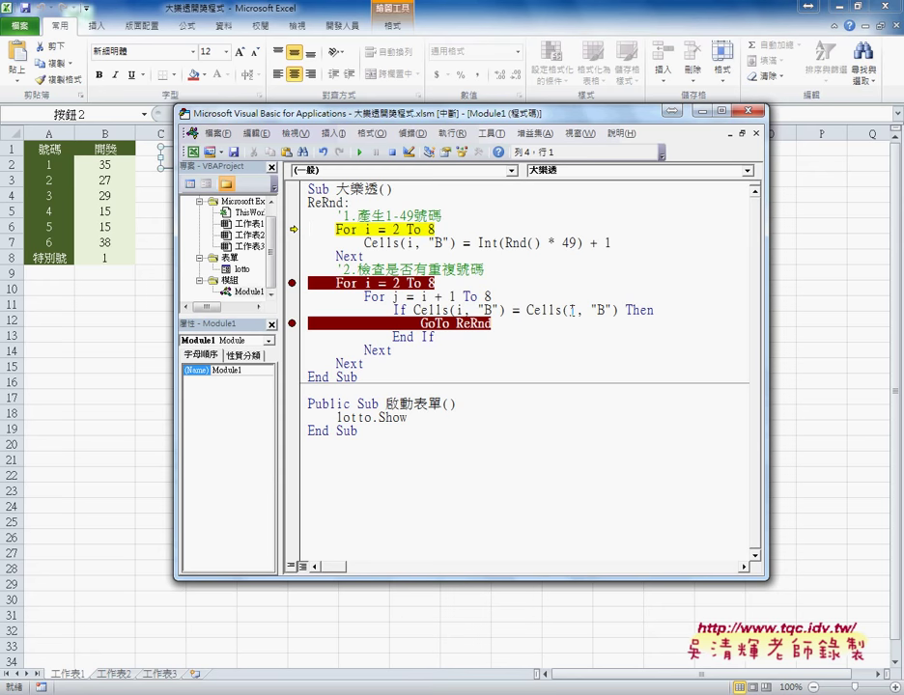
Remove both breakpoints and finish the macro, drawing 38, 40, 35, 3, 21, 43, 39 on the sheet.
key("F8")
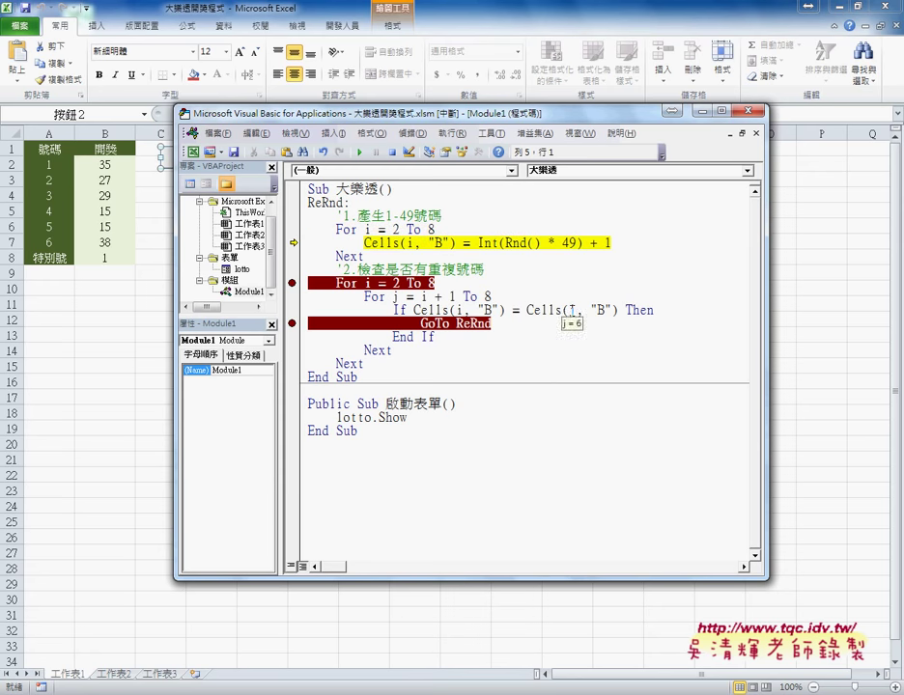
left_click(361, 153)
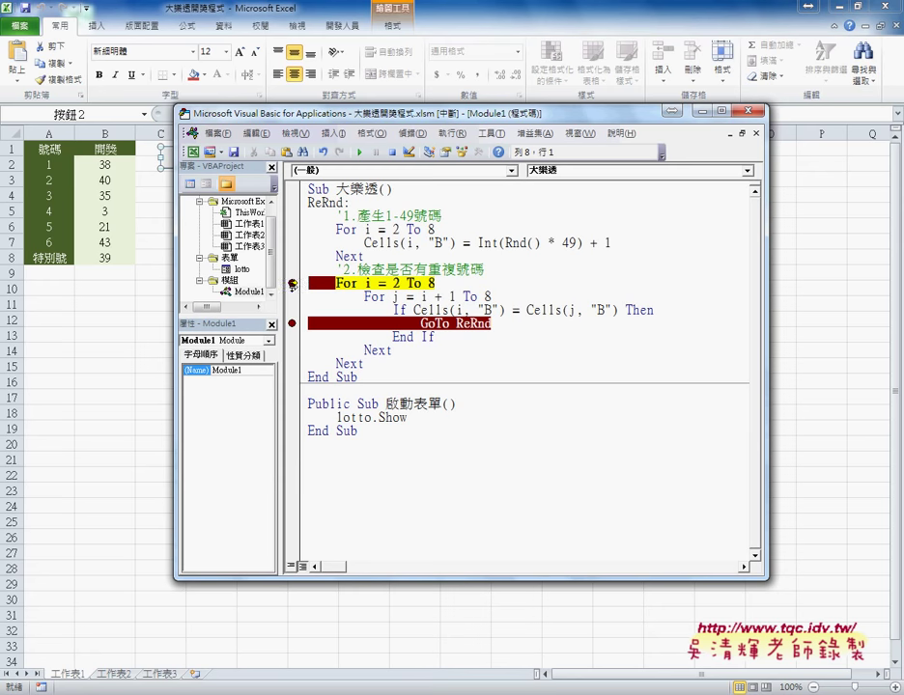
left_click(291, 283)
left_click(292, 324)
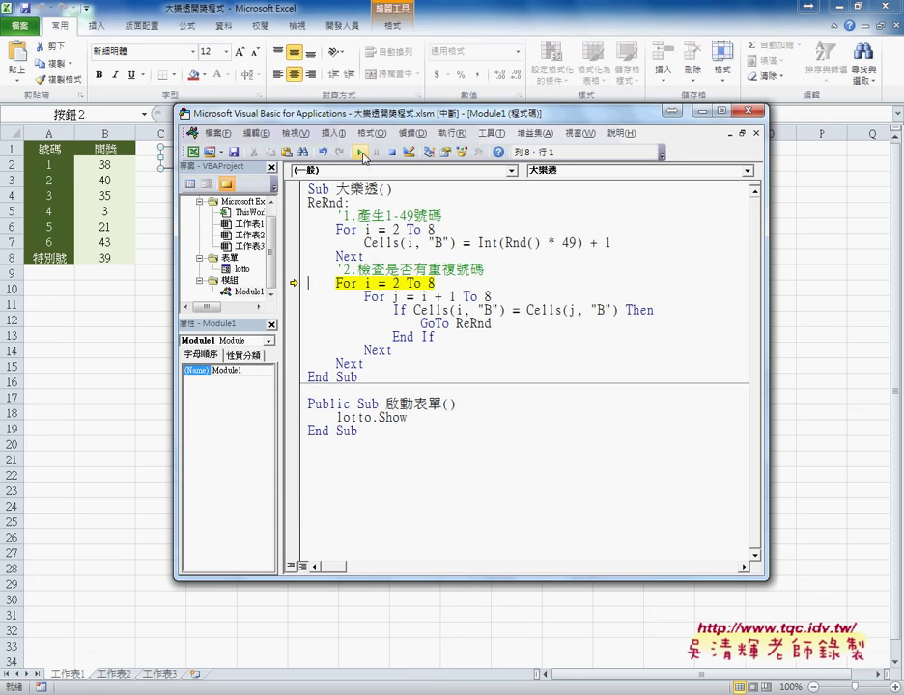
left_click(360, 153)
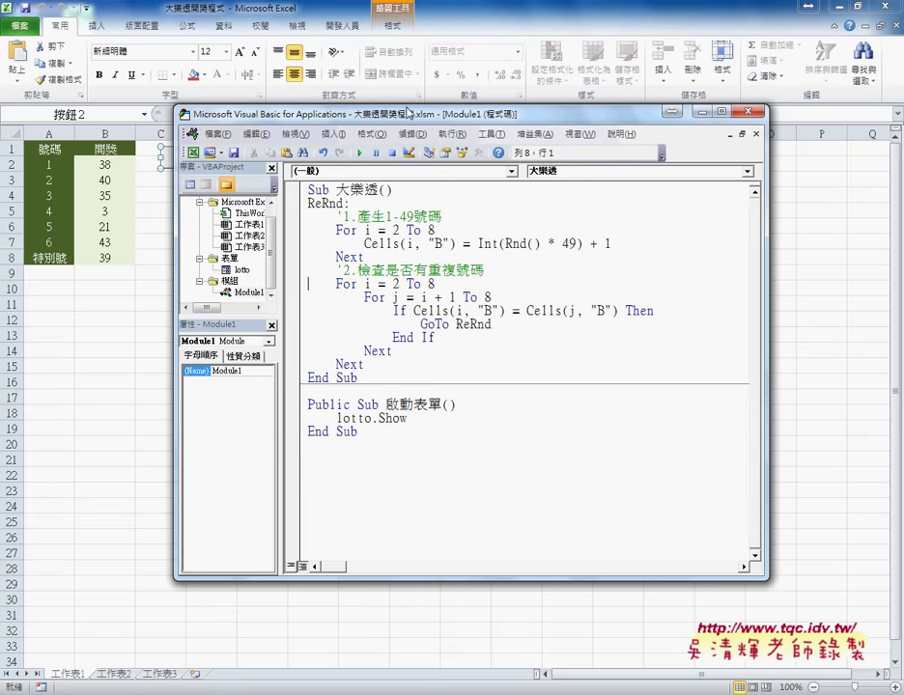
left_click_drag(404, 113, 558, 147)
left_click(263, 242)
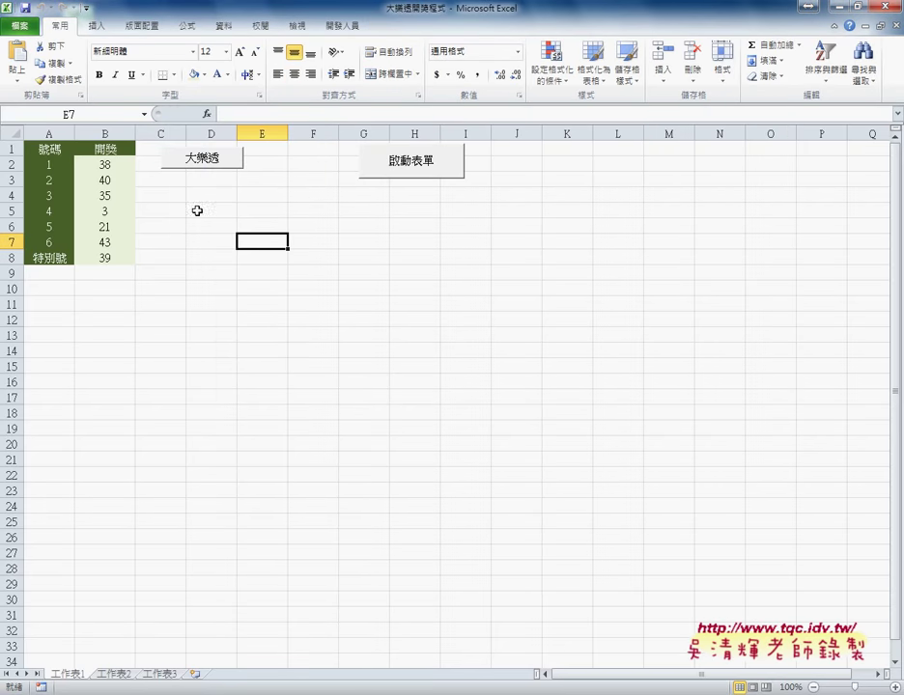
Run the 大樂透 macro six times, ending on the duplicate-free draw 31, 21, 5, 28, 35, 45, special 41.
left_click(226, 170)
left_click(226, 170)
left_click(226, 170)
left_click(226, 170)
left_click(226, 170)
left_click(226, 170)
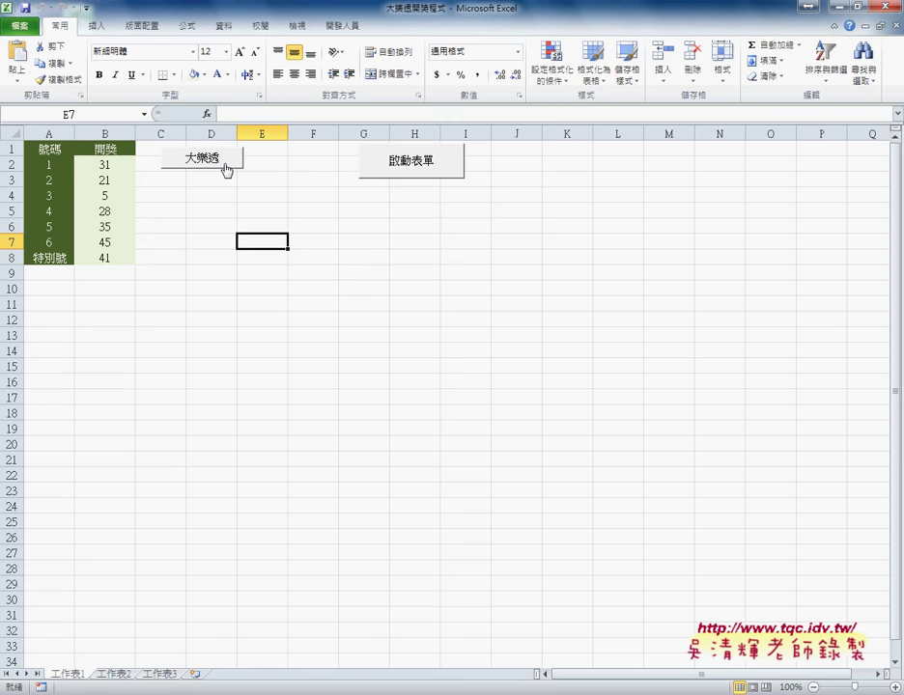